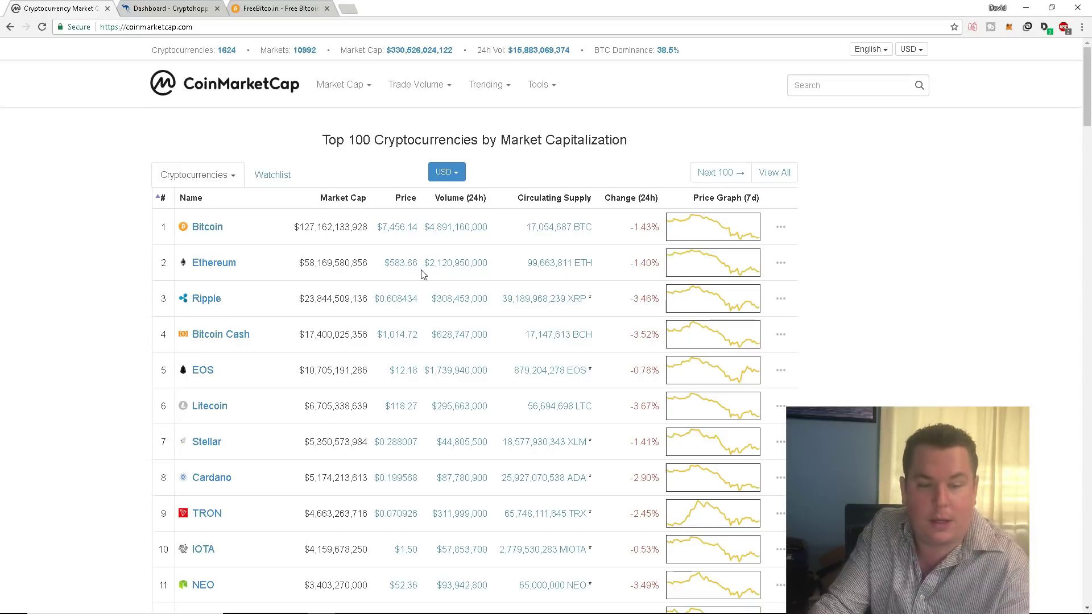
Scroll through CoinMarketCap's cryptocurrency list
scroll(427, 277, down, 1)
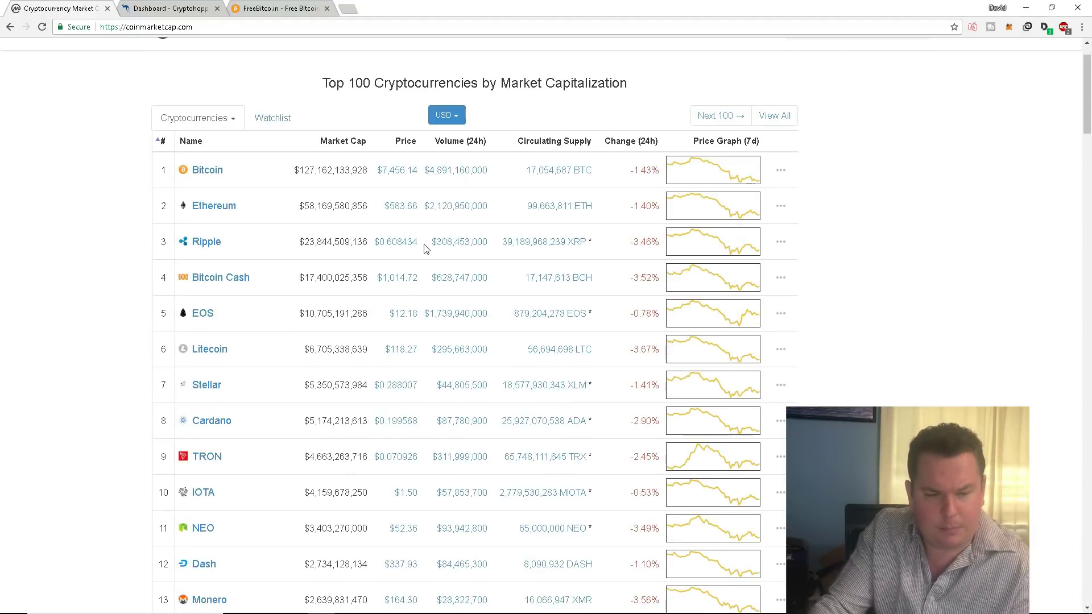
scroll(426, 253, down, 1)
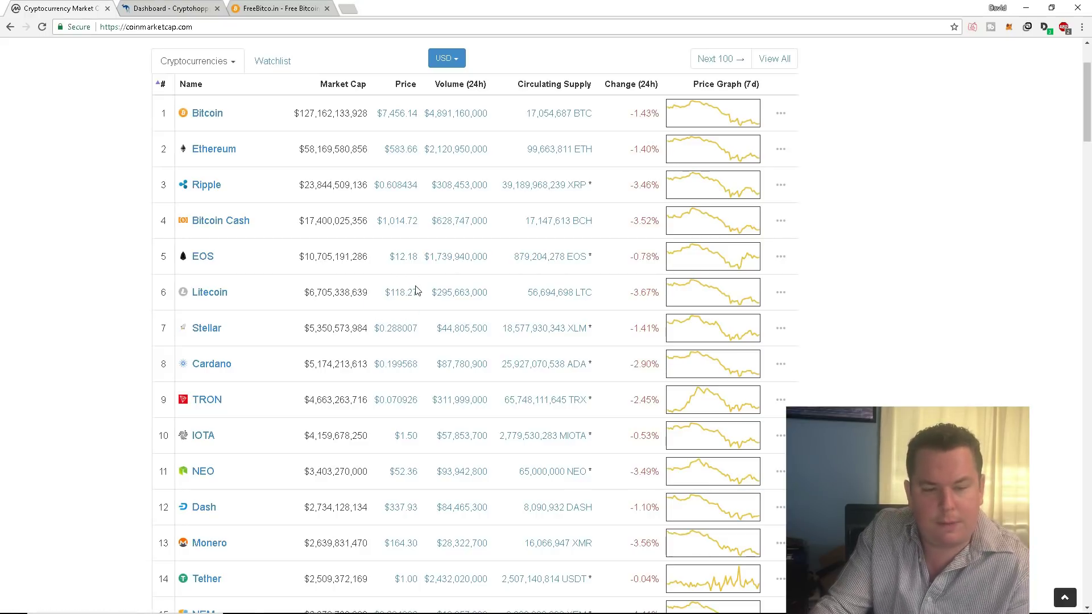
scroll(421, 318, down, 1)
scroll(569, 293, down, 5)
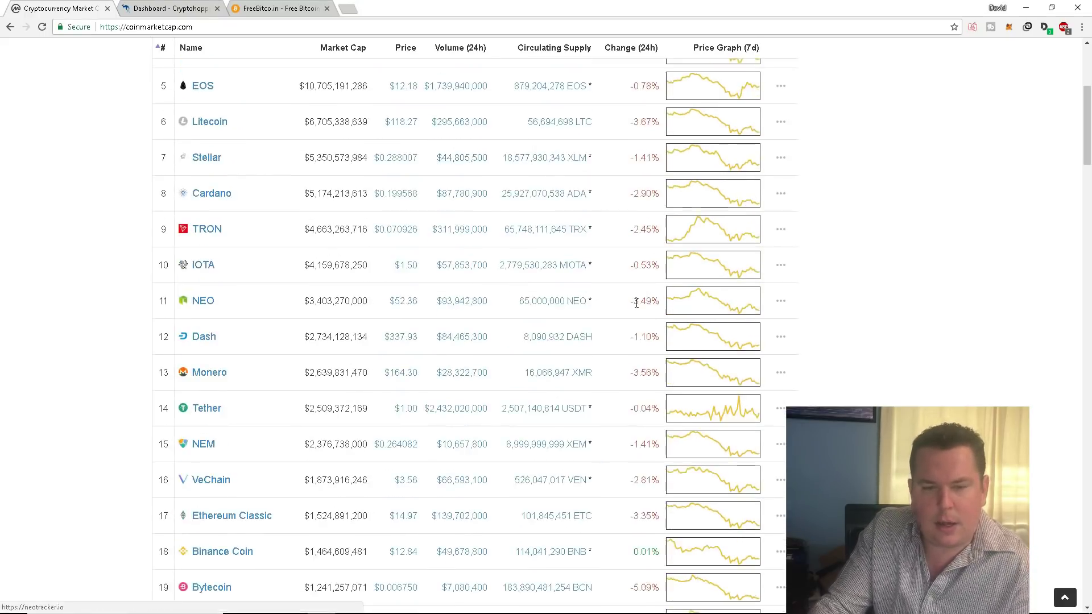
scroll(631, 305, up, 8)
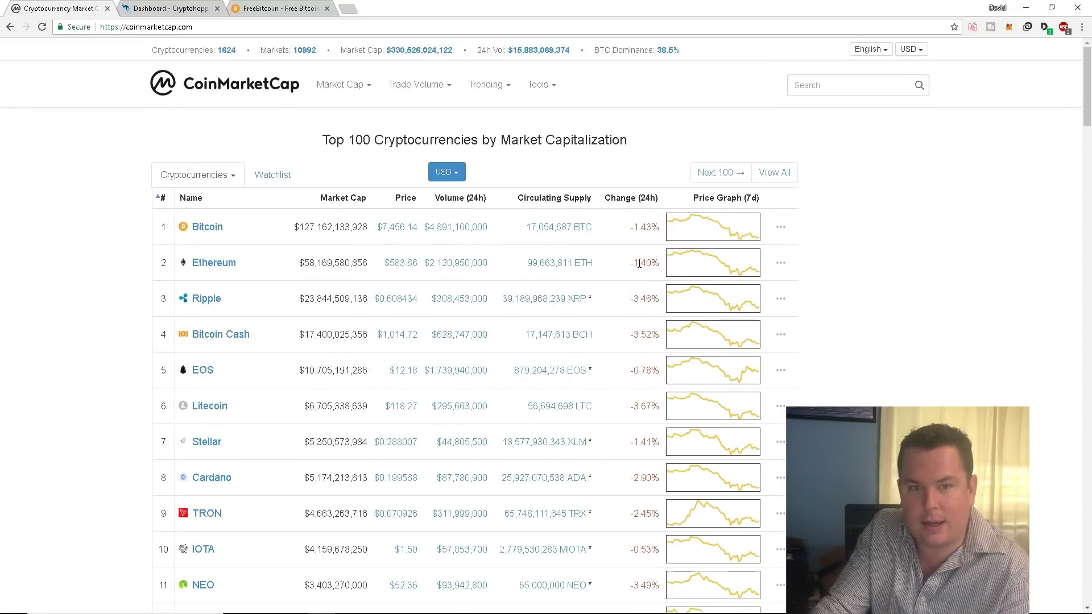
scroll(651, 324, down, 4)
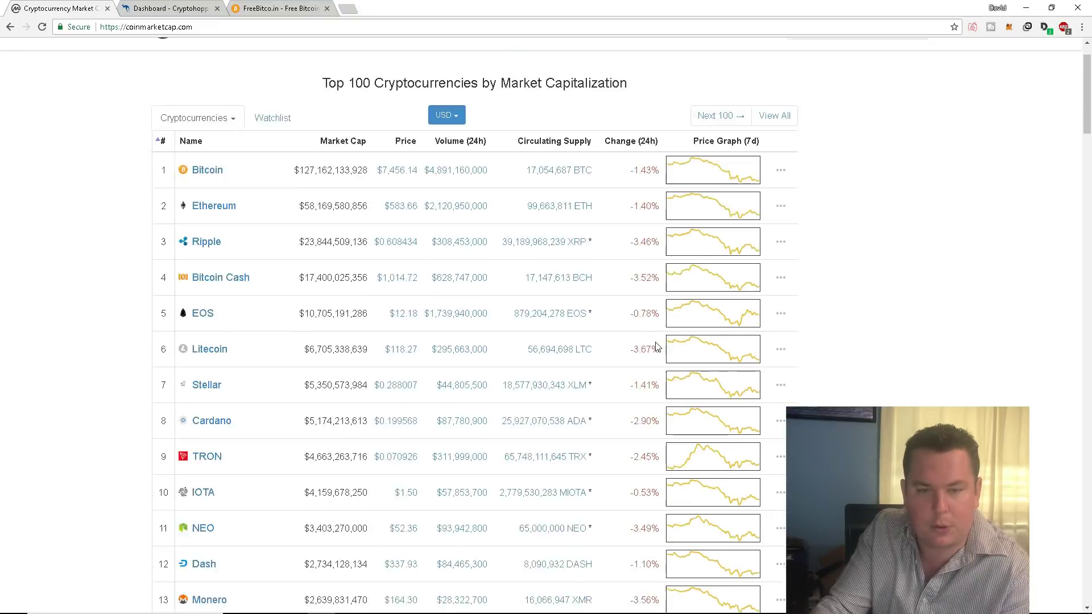
scroll(656, 342, up, 1)
scroll(656, 341, up, 3)
scroll(659, 324, down, 4)
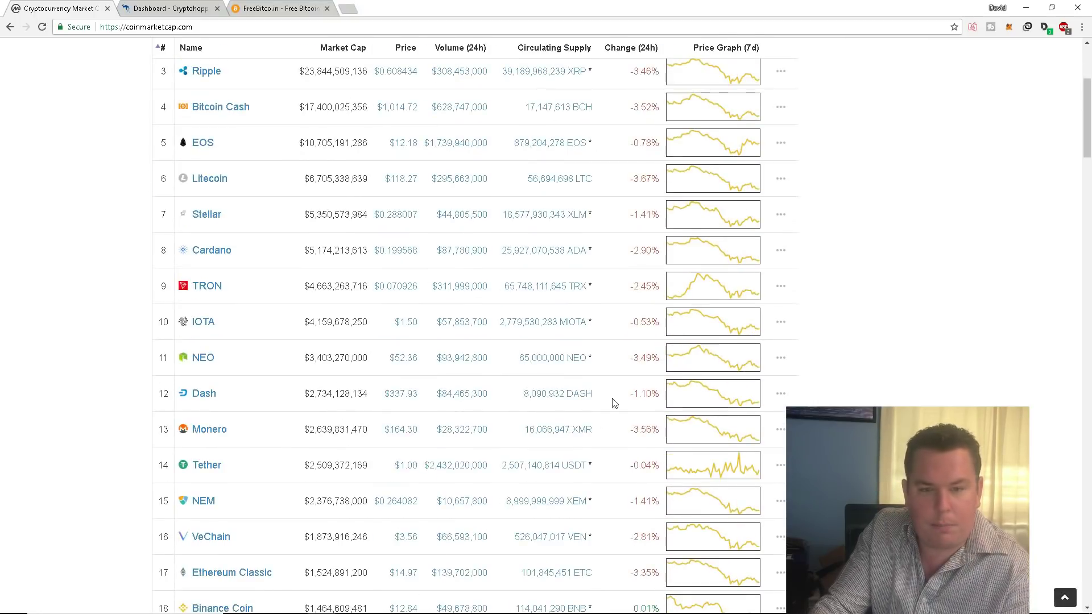
scroll(659, 317, up, 3)
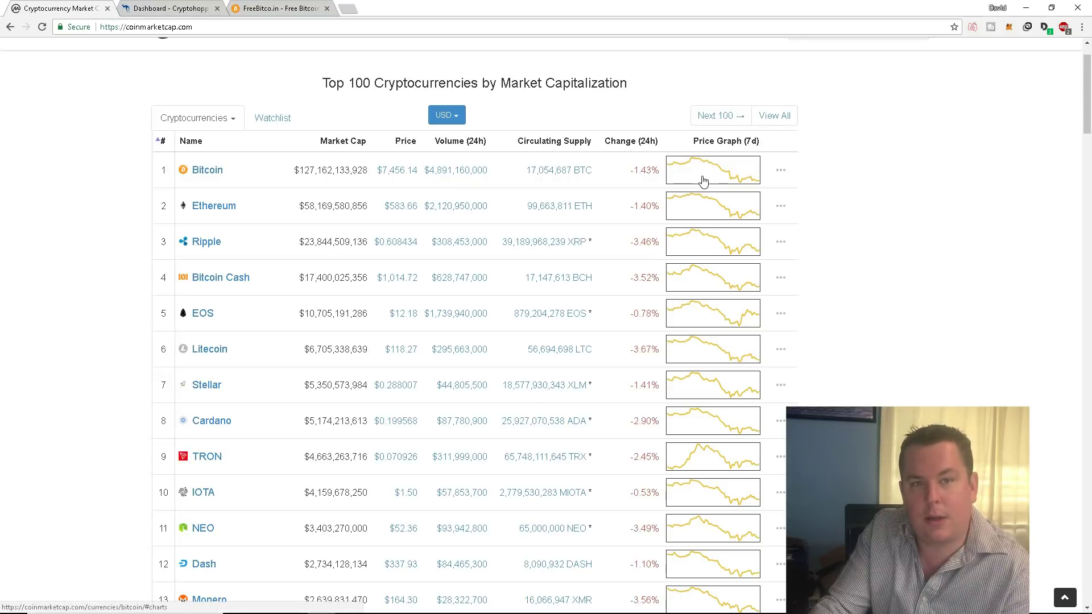
scroll(686, 277, down, 7)
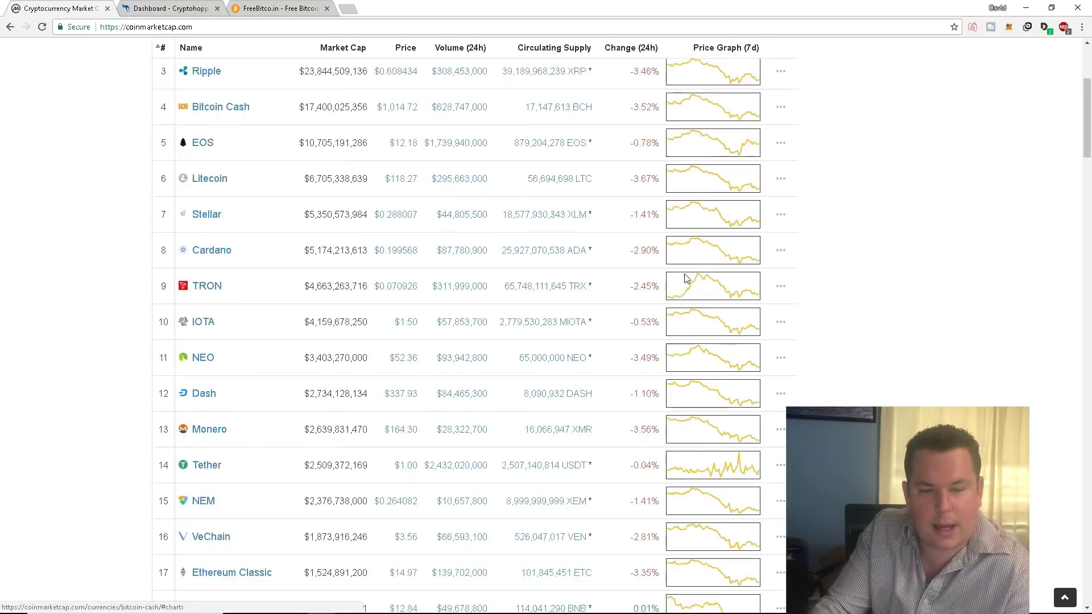
scroll(583, 332, up, 7)
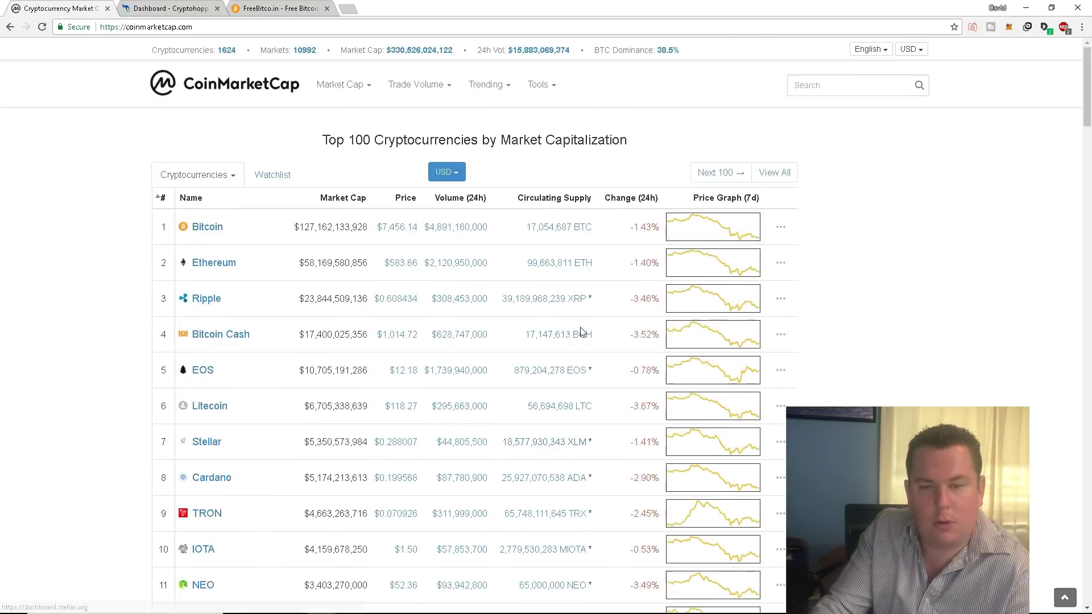
Search 'zil' to open the Zilliqa (ZIL) page at $0.121474, then go to the Cryptohopper dashboard
click(838, 85)
text(zil)
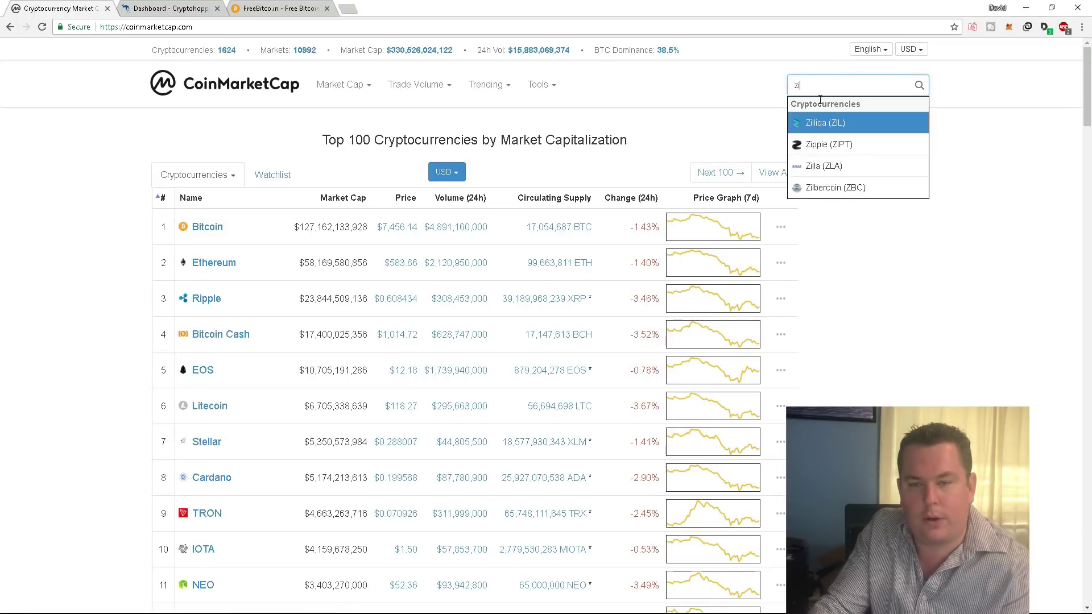
click(826, 127)
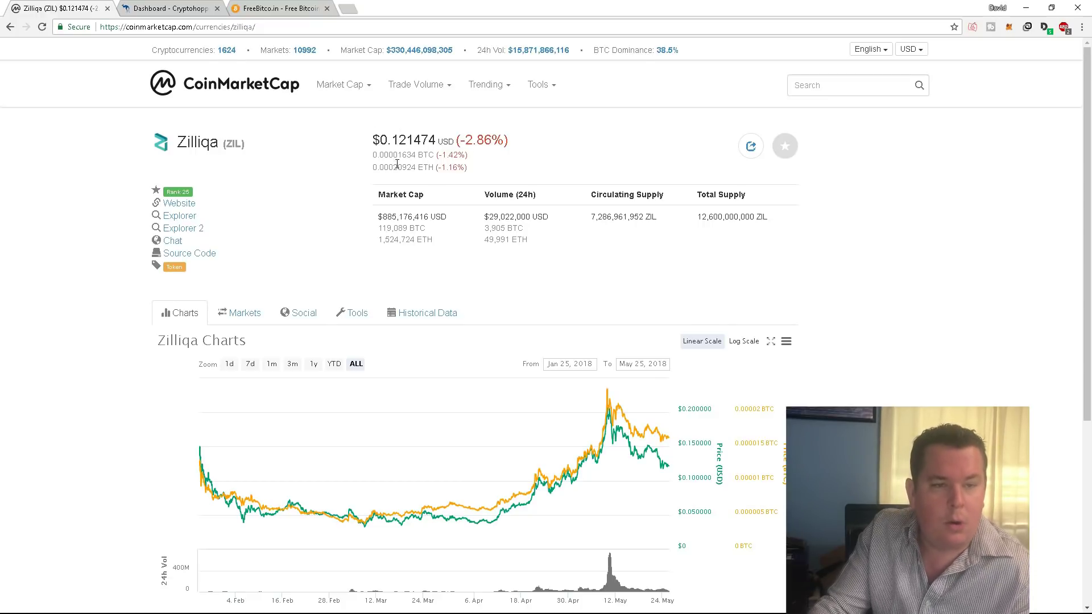
click(174, 16)
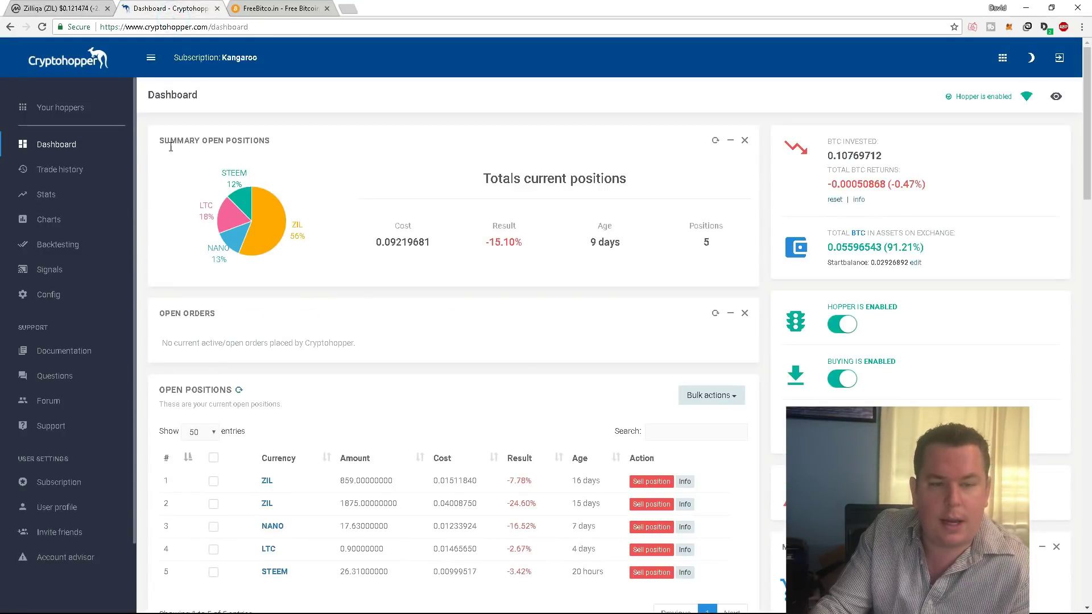
In Open Positions, highlight the two ZIL holdings' rows, then the NANO position's amount, cost and result
scroll(420, 268, down, 2)
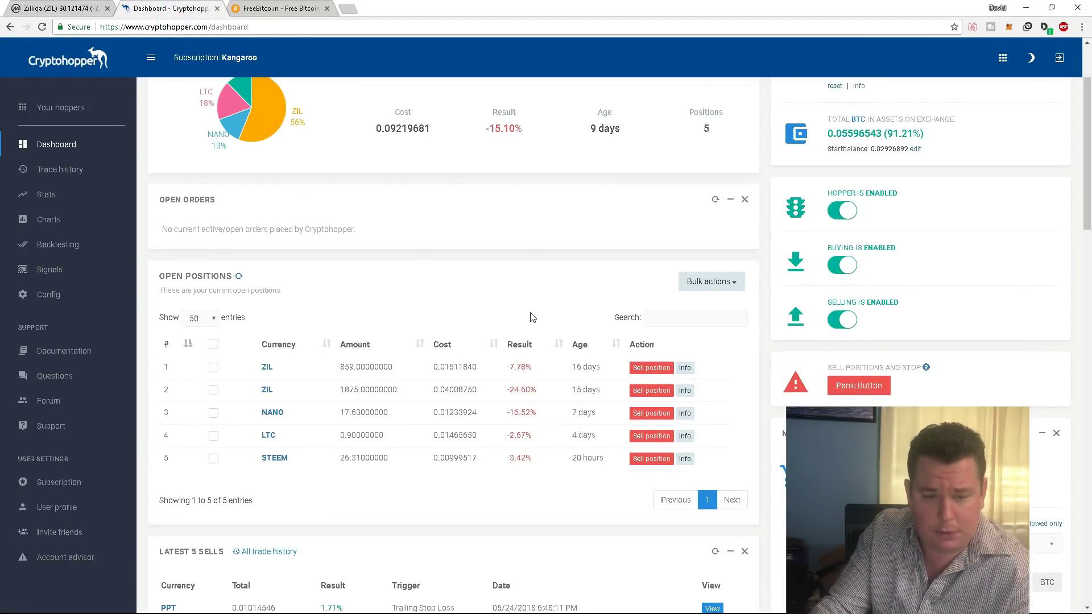
scroll(513, 281, down, 2)
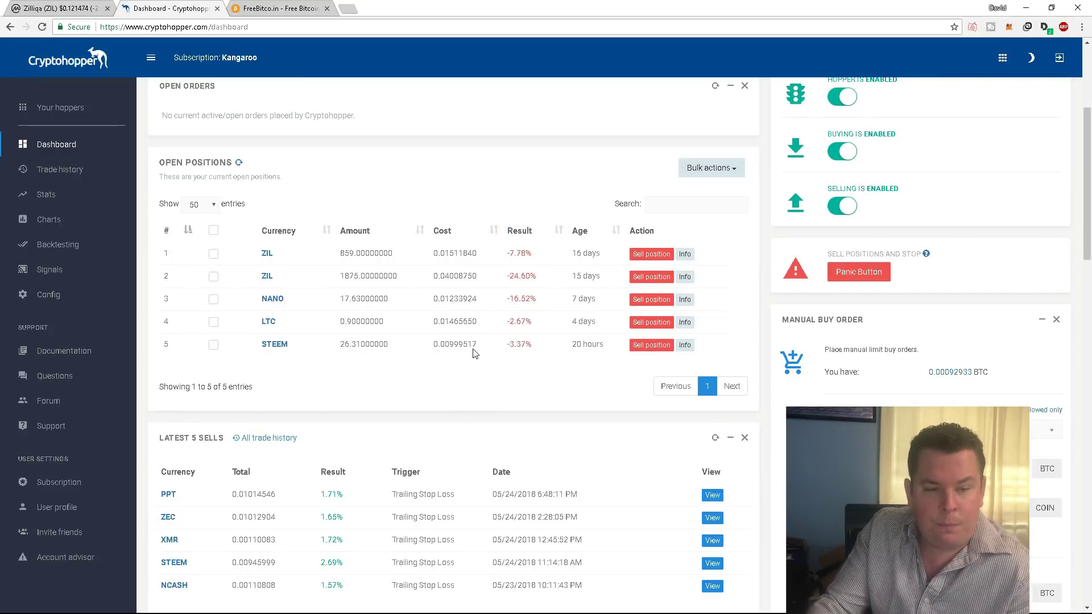
scroll(492, 340, up, 1)
scroll(491, 340, up, 1)
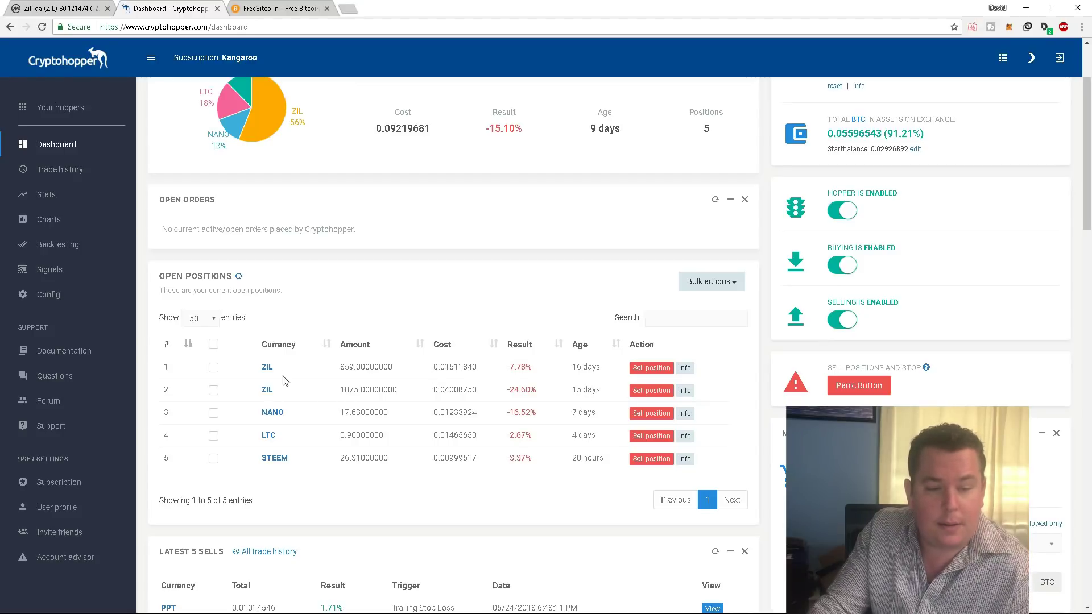
drag(281, 372, 603, 399)
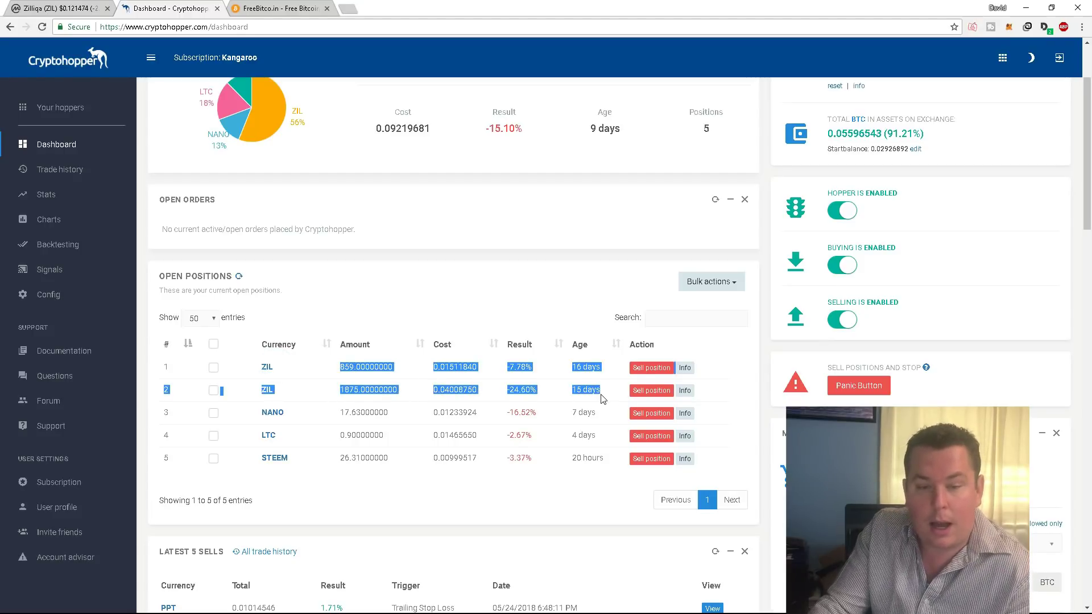
click(558, 397)
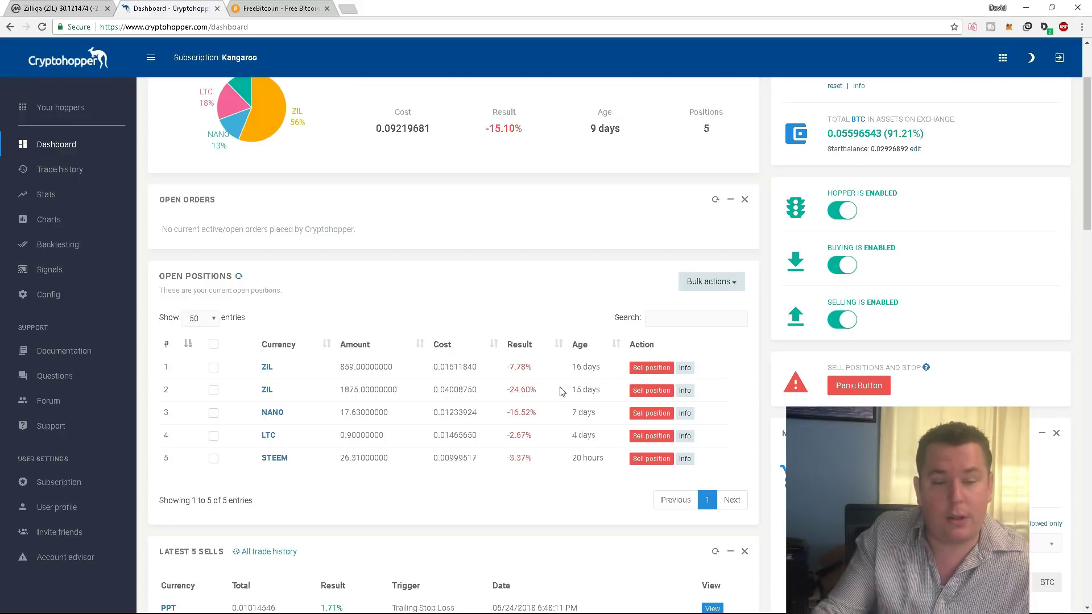
drag(557, 396, 404, 363)
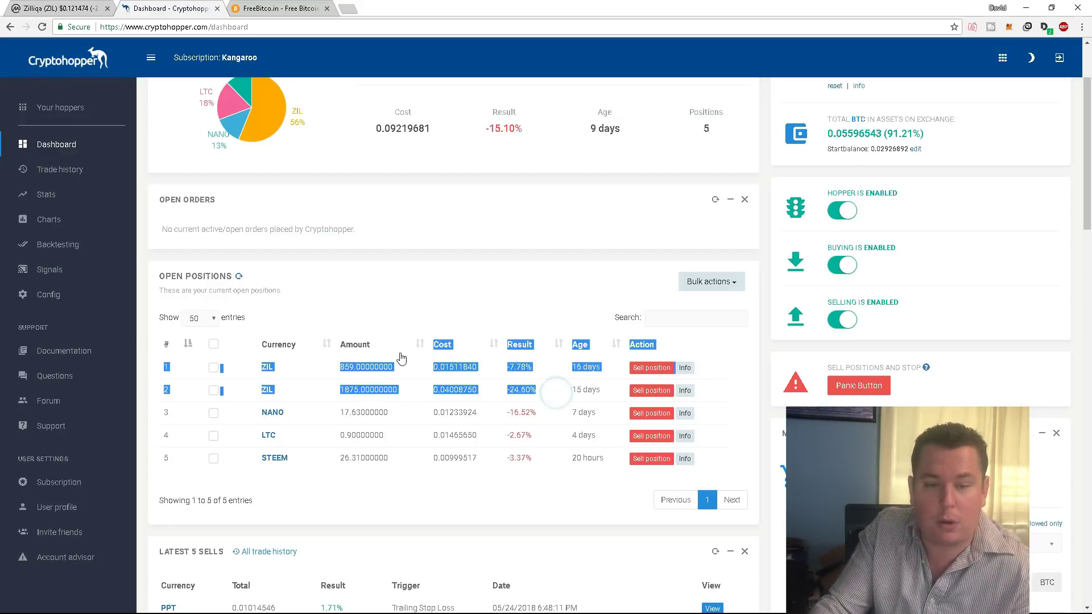
click(490, 293)
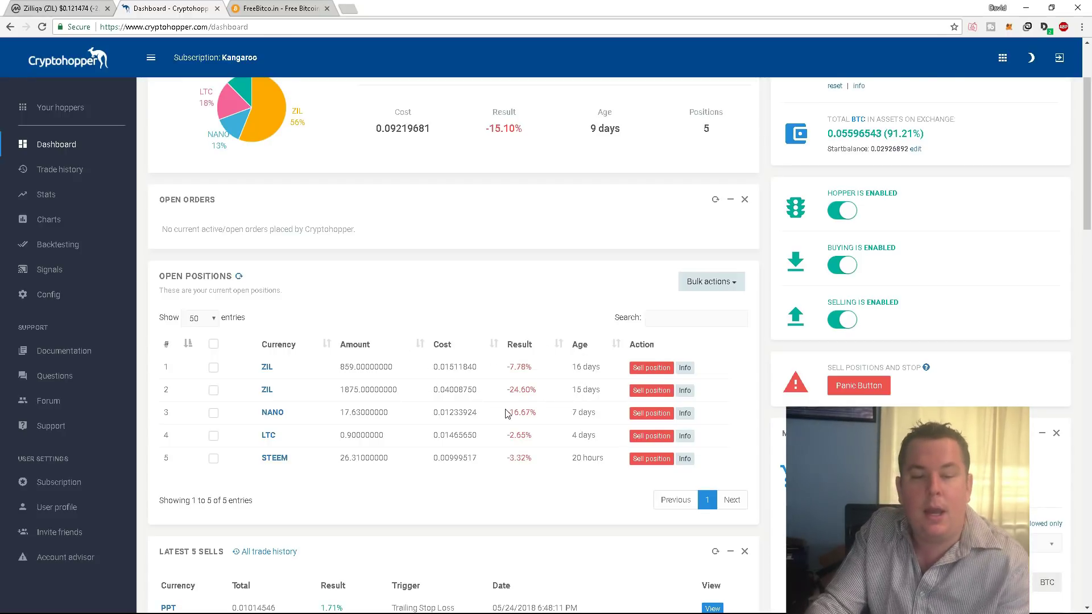
scroll(549, 359, down, 2)
drag(550, 298, 310, 302)
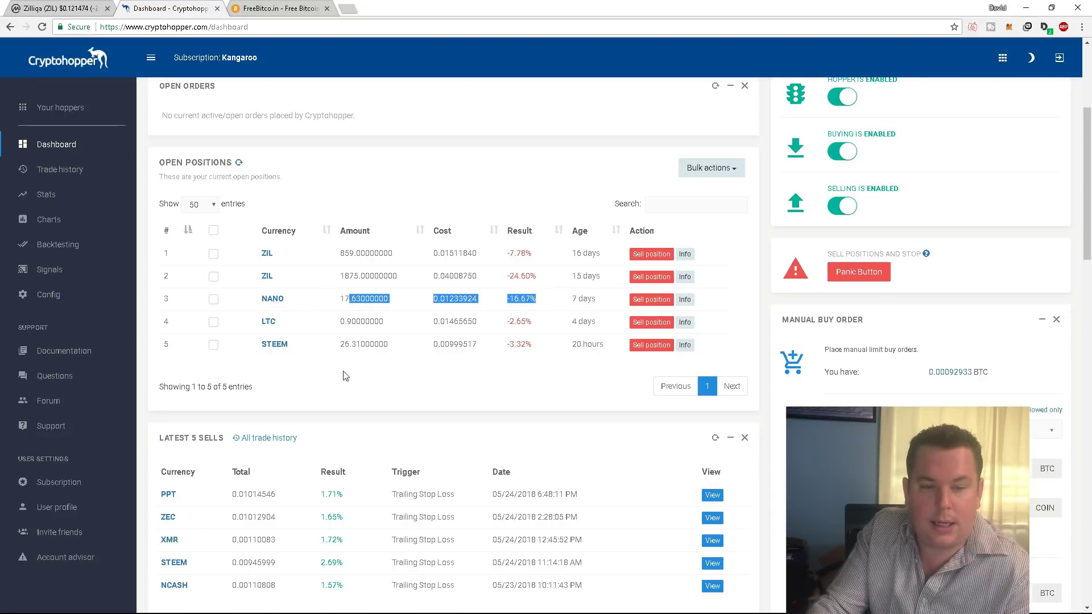
Highlight the NANO position's figures, then return to CoinMarketCap's Zilliqa page at $0.121474
click(438, 389)
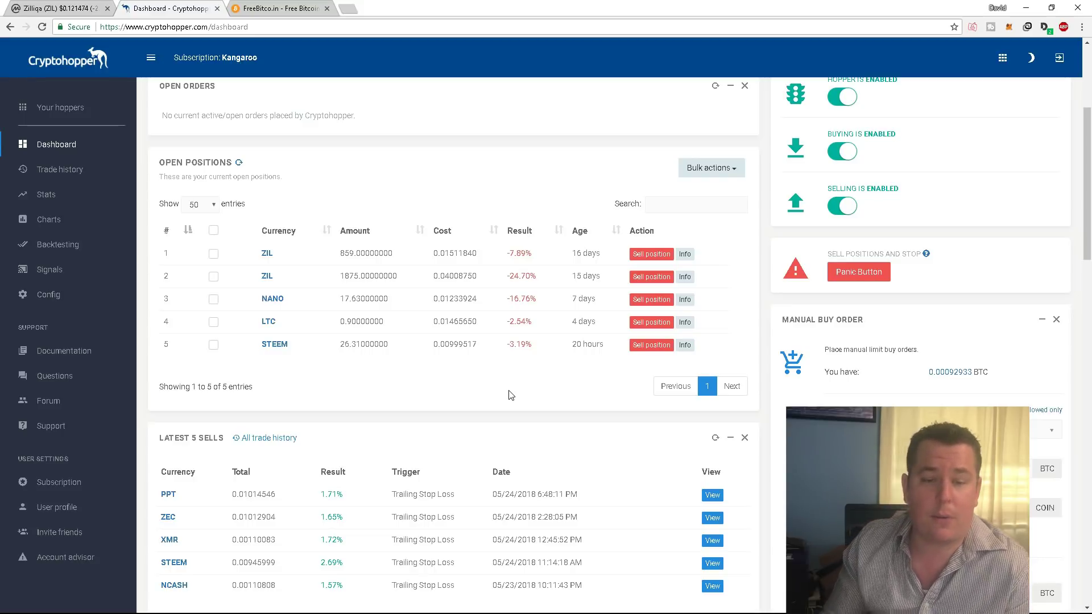
drag(523, 298, 229, 304)
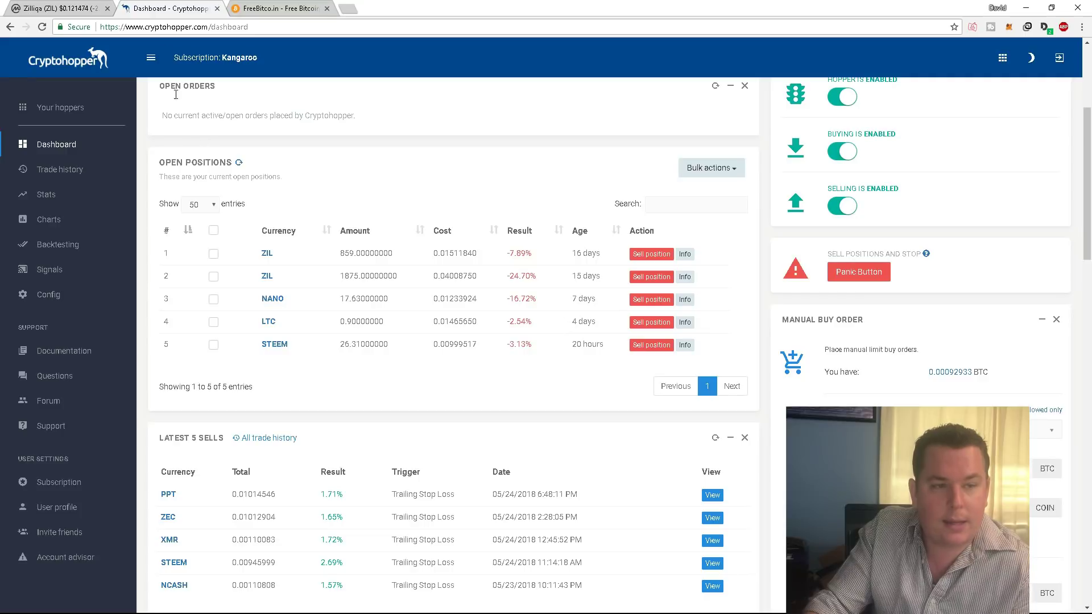
click(57, 8)
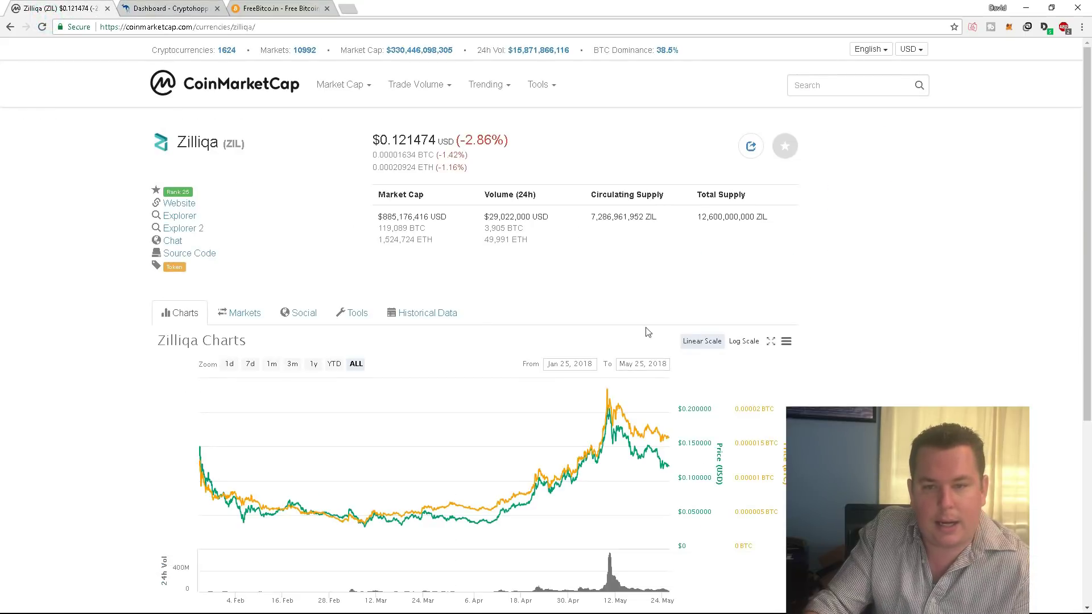
Search 'nano' to open Nano's coin page at $4.36
click(834, 79)
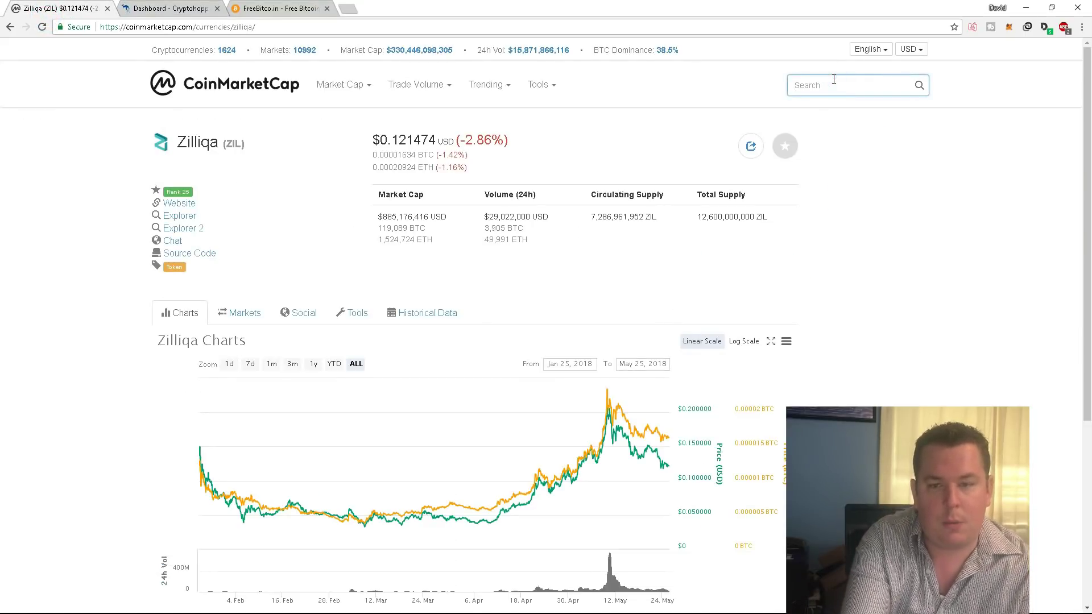
text(nano)
key(Return)
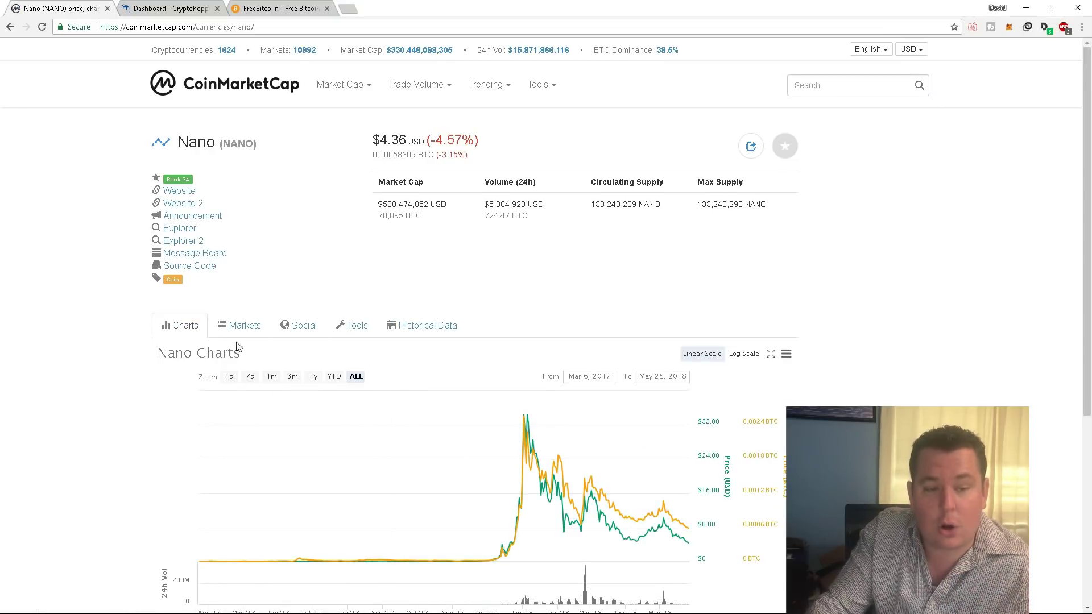
Show Nano's 3-month price chart, then return to the Top 100 Cryptocurrencies list
click(289, 377)
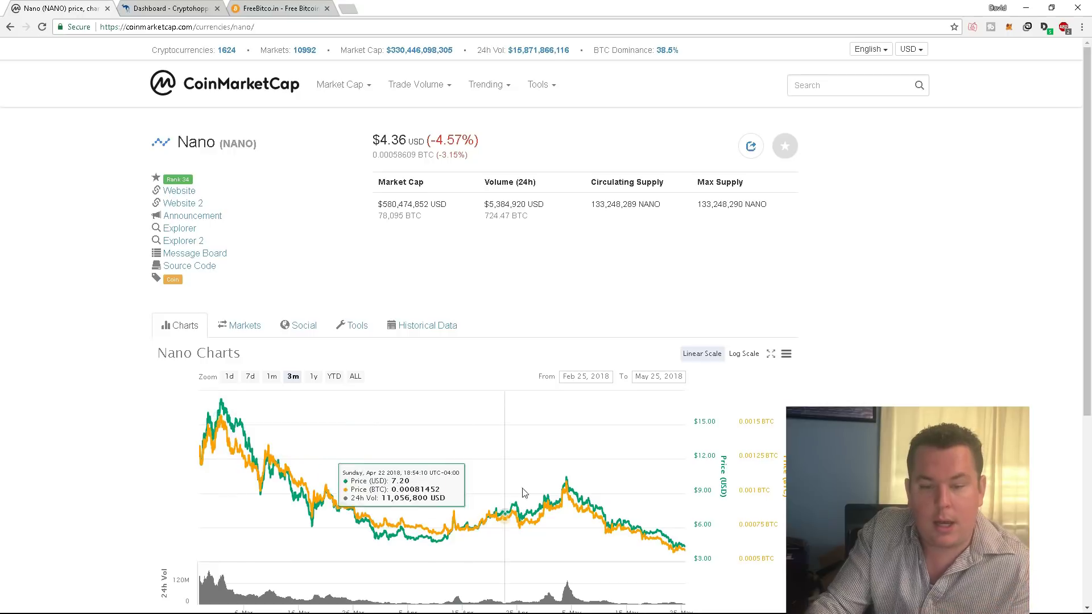
scroll(540, 478, down, 1)
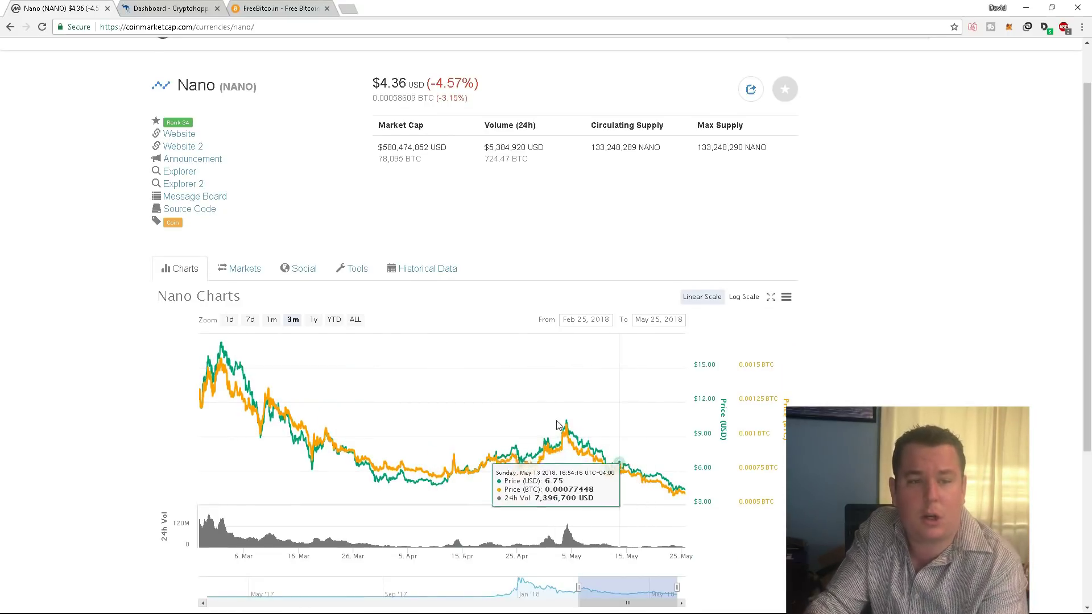
scroll(545, 446, up, 1)
click(236, 86)
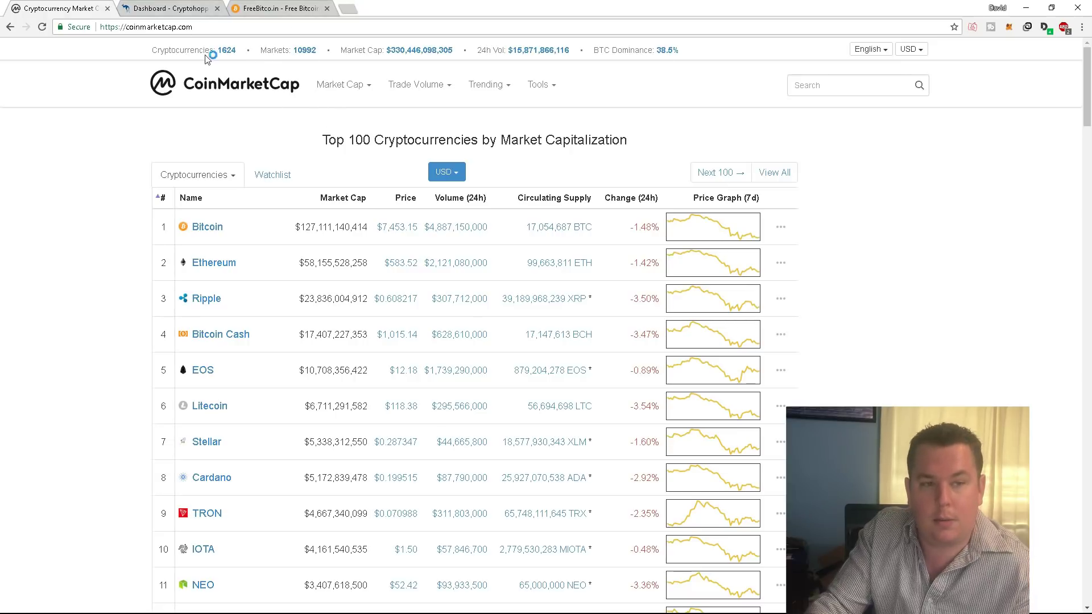
On the Cryptohopper dashboard, highlight the NANO (-16.65%) and STEEM (-3.05%) position rows
click(181, 10)
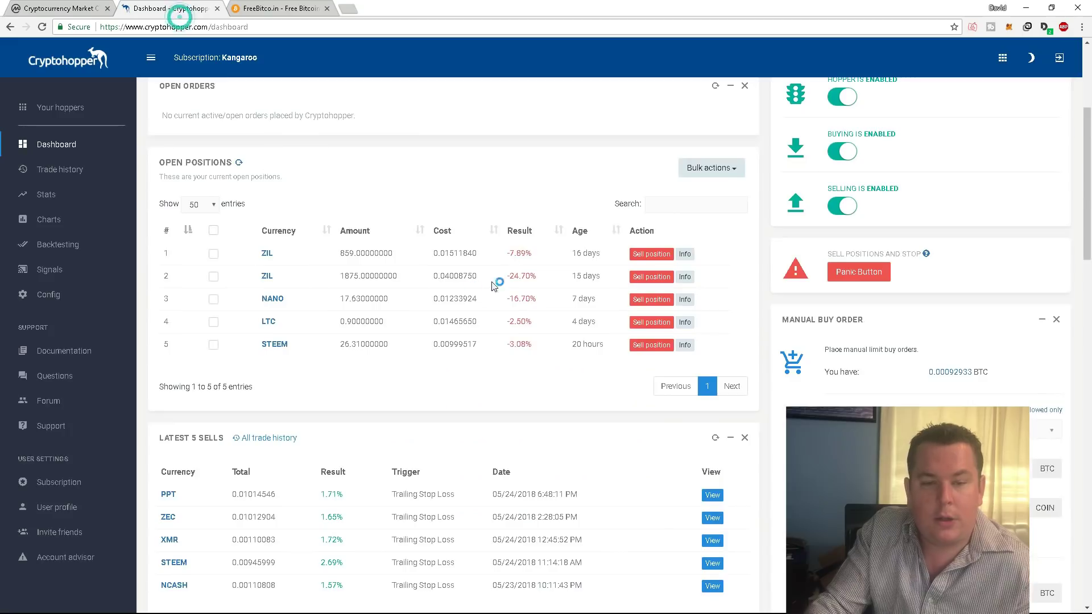
drag(597, 303, 260, 315)
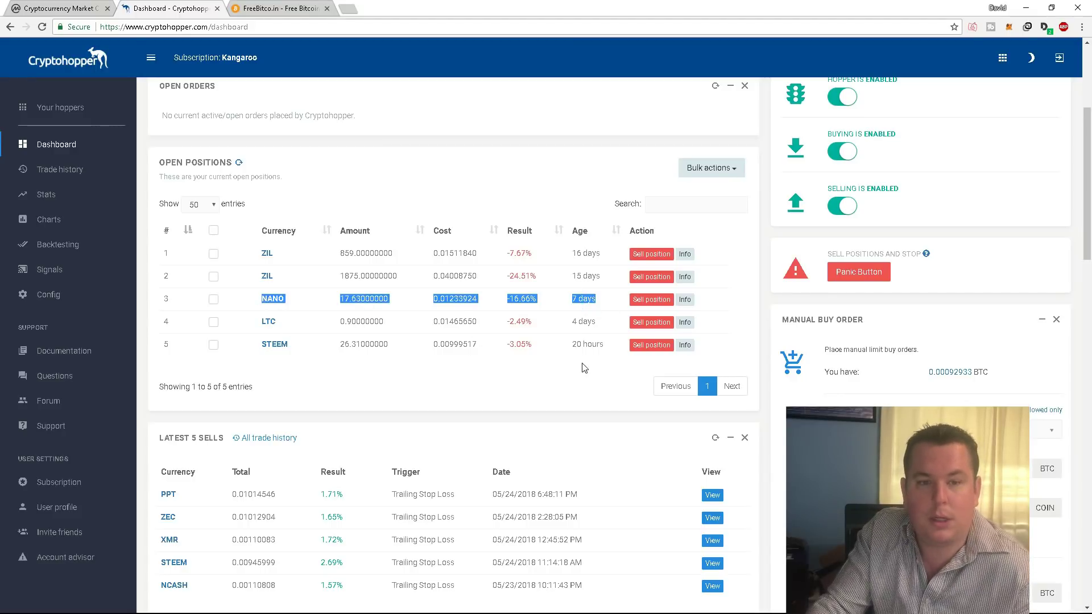
scroll(577, 334, down, 1)
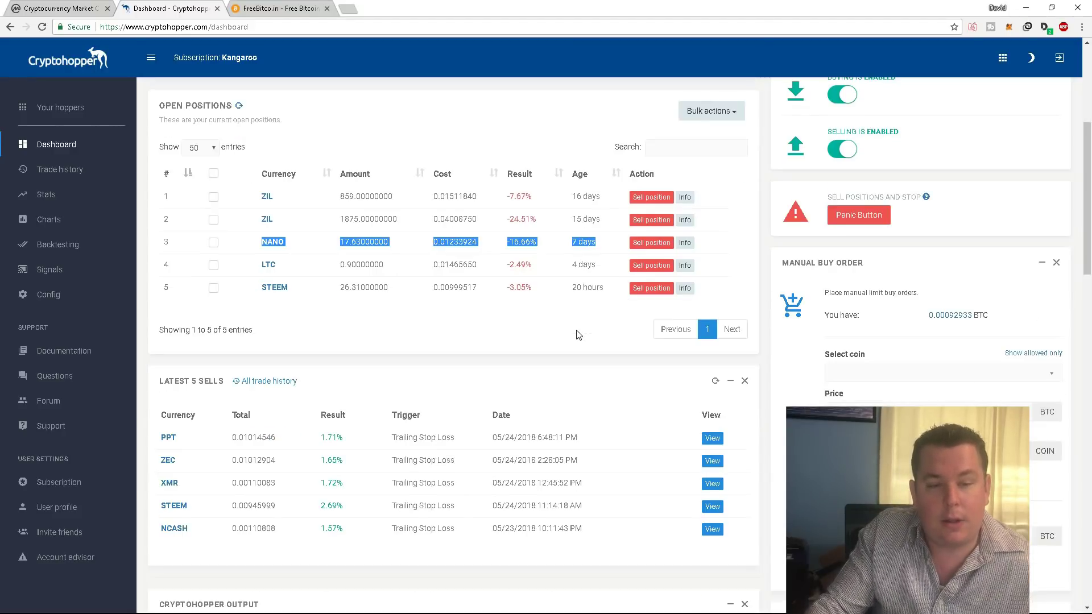
click(548, 294)
triple_click(548, 294)
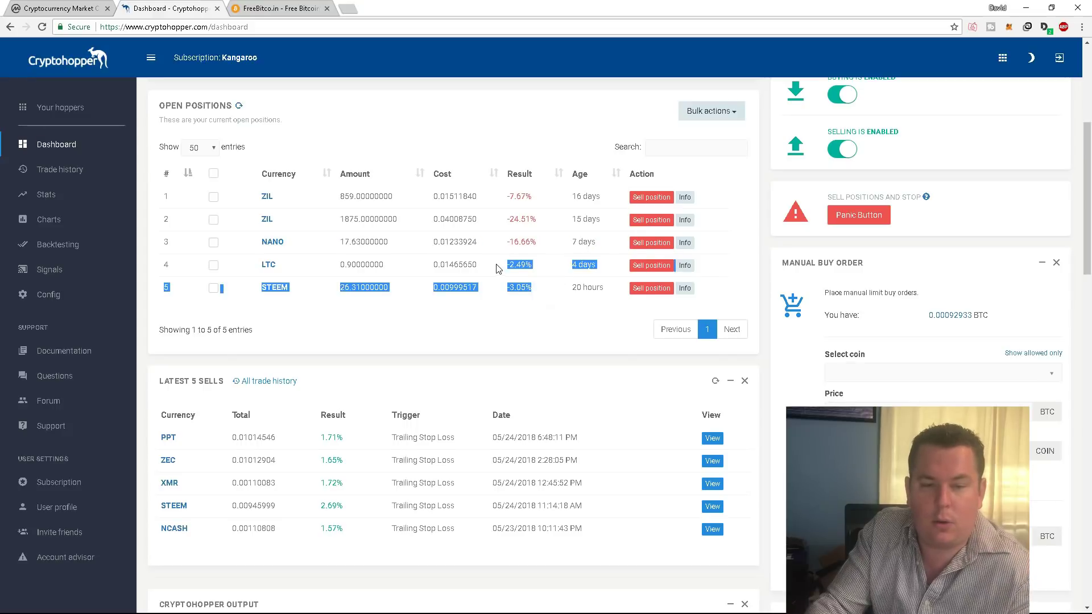
click(534, 317)
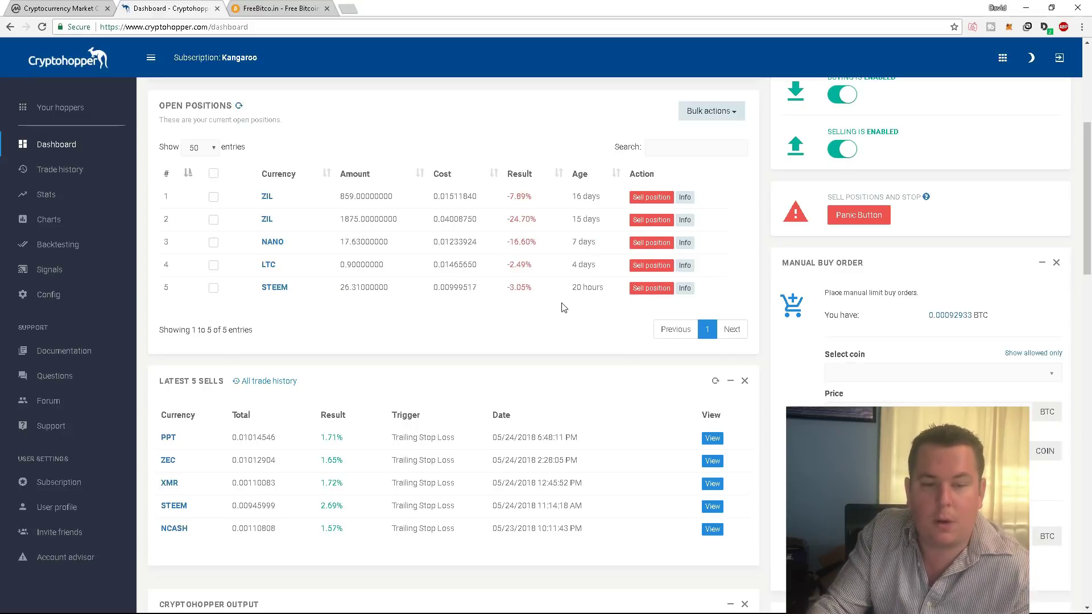
drag(545, 288, 356, 291)
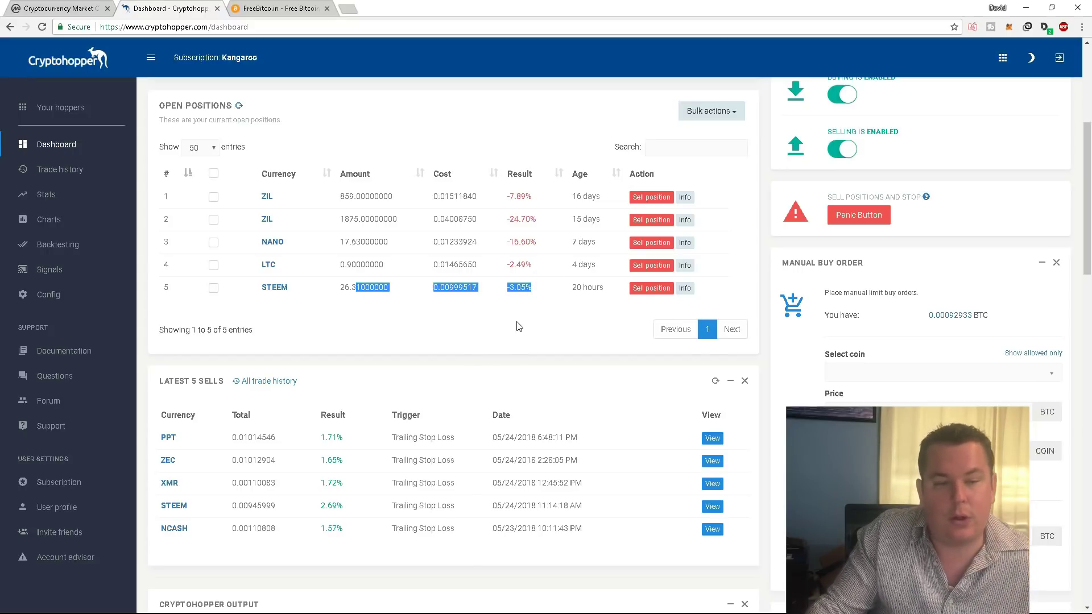
click(417, 312)
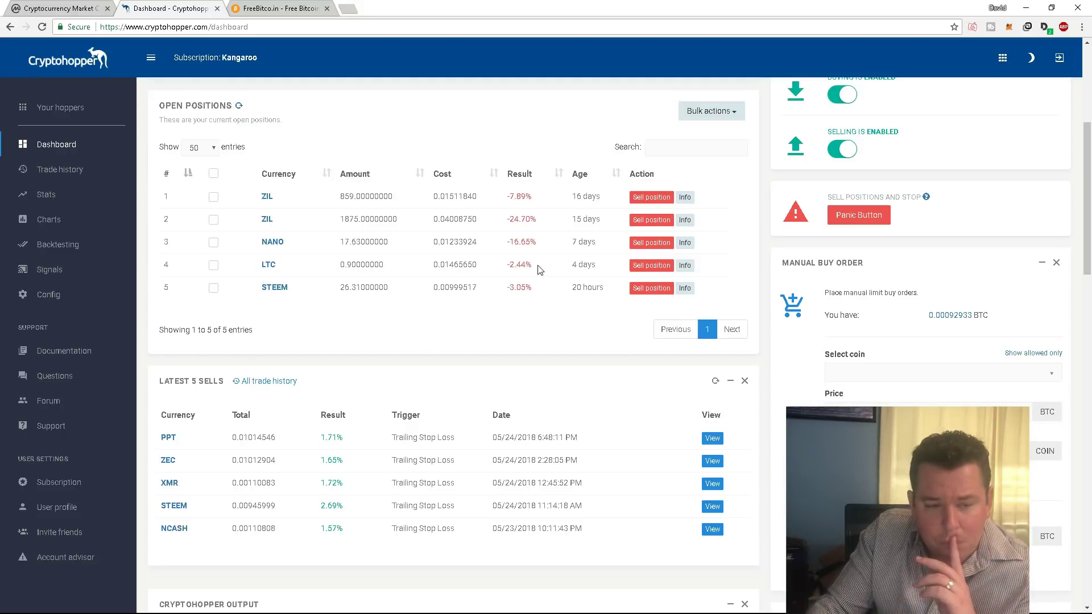
drag(534, 244, 291, 251)
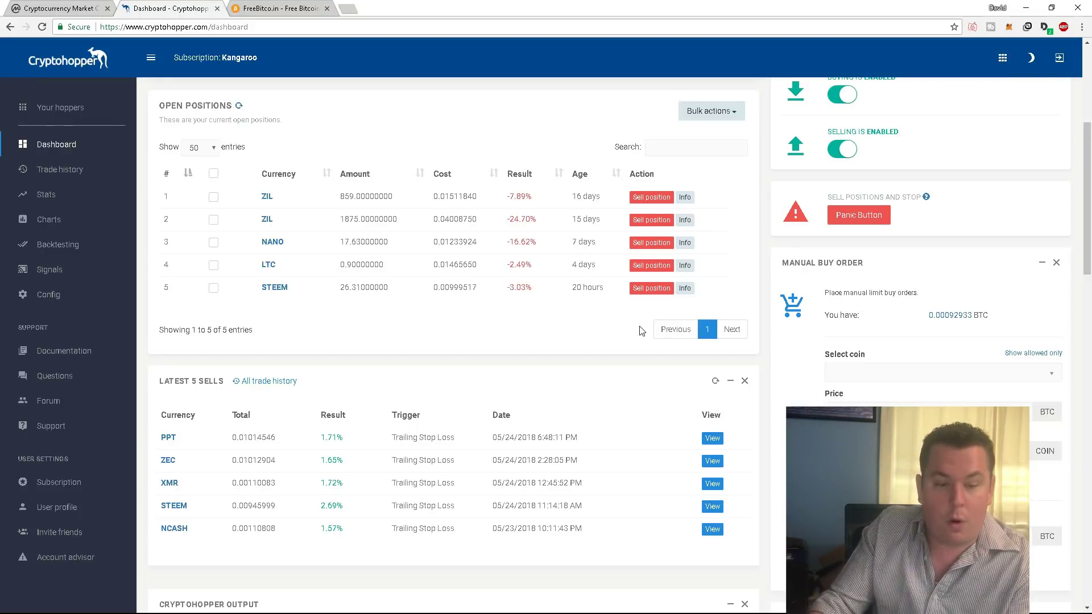
drag(320, 482, 356, 484)
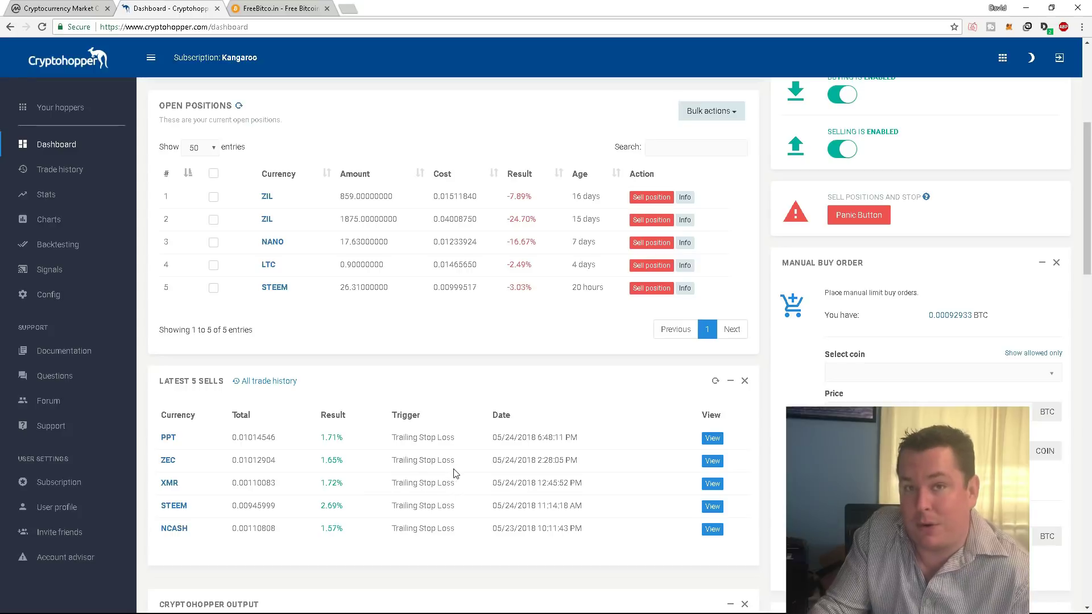
scroll(504, 416, up, 1)
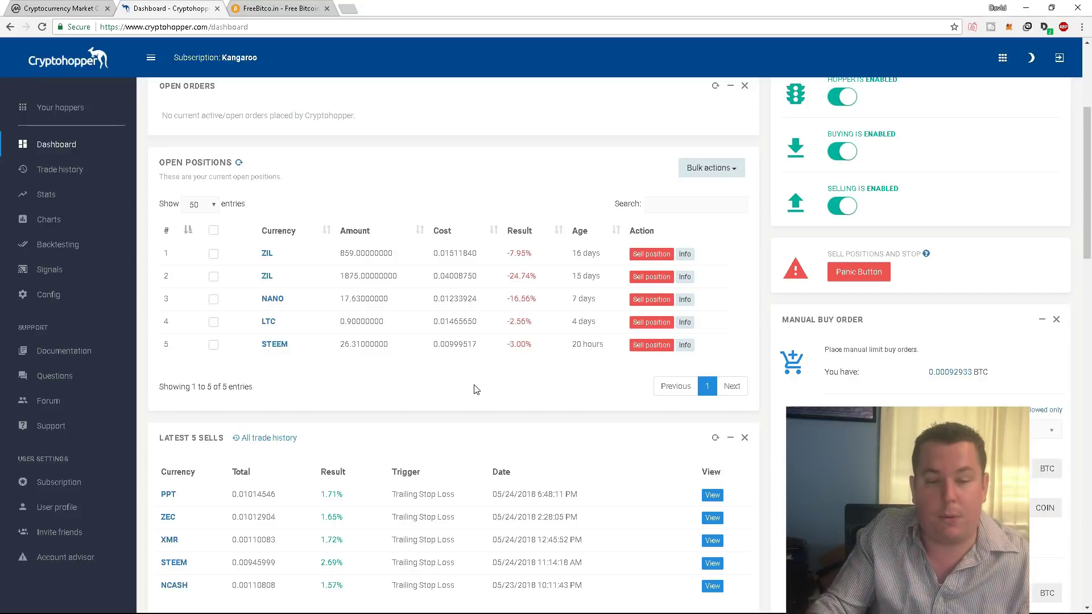
mouse_move(339, 298)
mouse_down()
mouse_move(520, 300)
mouse_move(340, 299)
mouse_up()
click(519, 392)
click(477, 386)
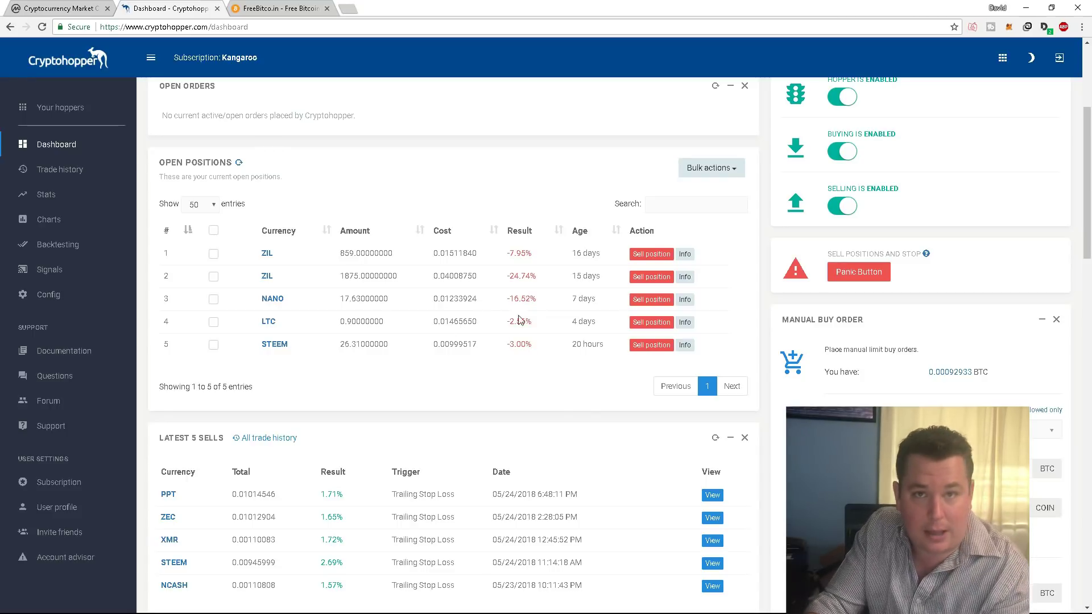
click(463, 376)
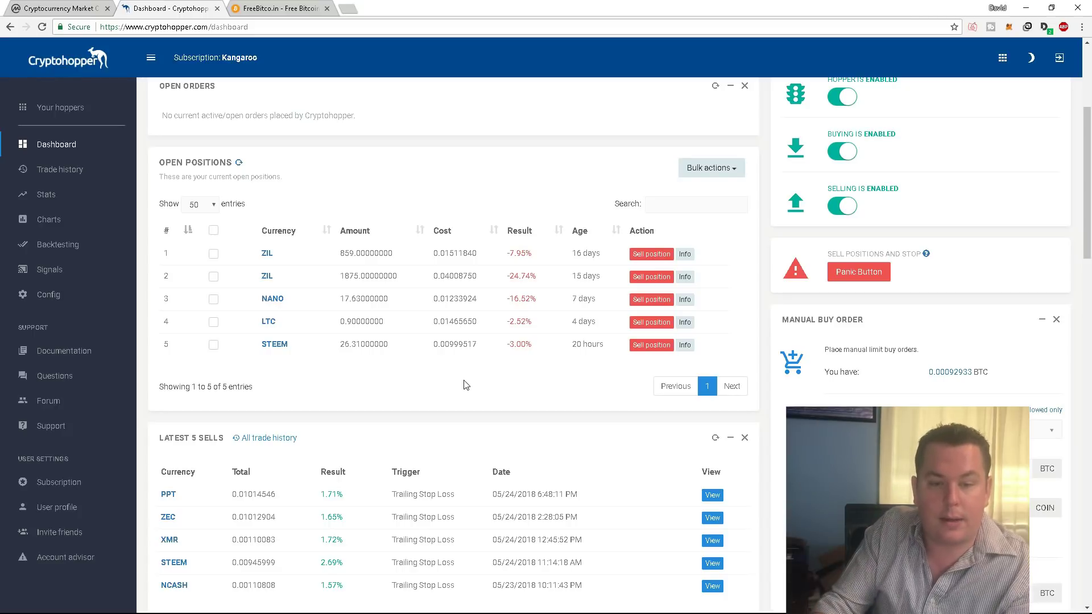
double_click(535, 300)
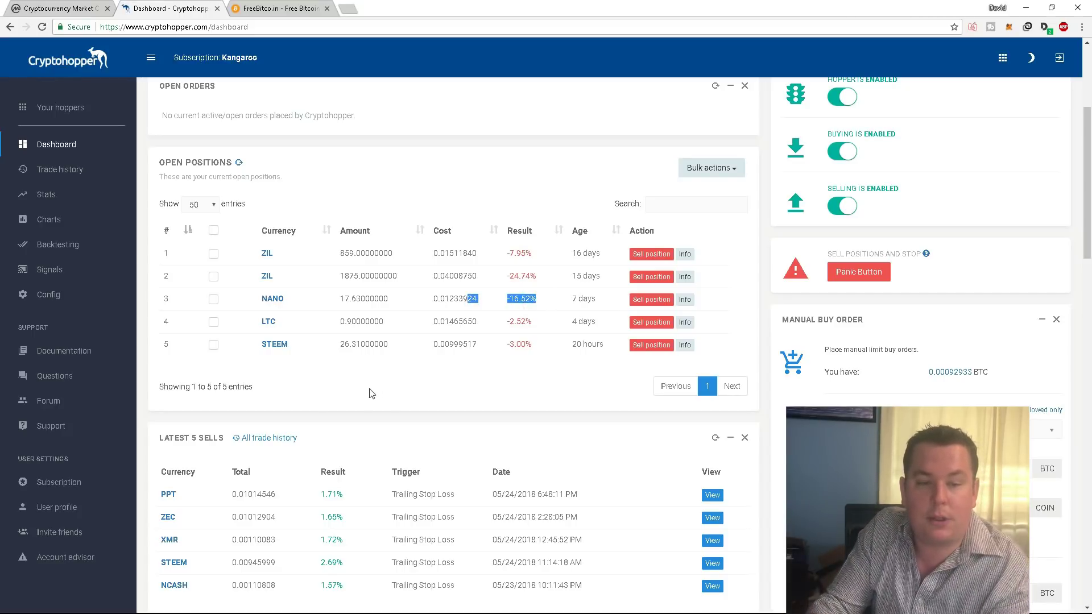
scroll(392, 398, down, 1)
Choose NANO (NANO) as the coin in the Manual Buy Order
scroll(409, 391, down, 1)
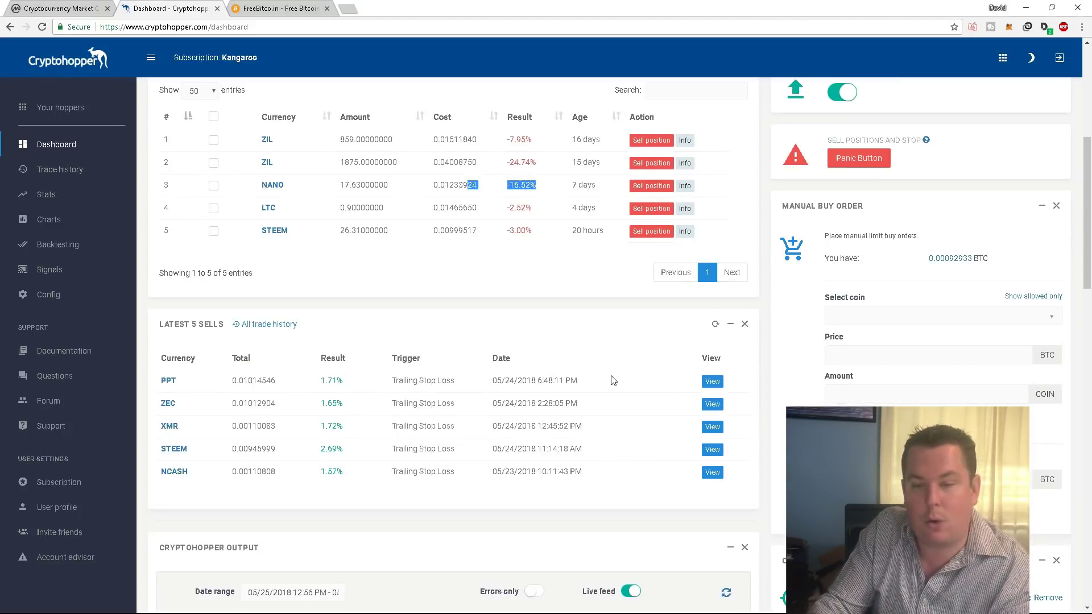
click(865, 316)
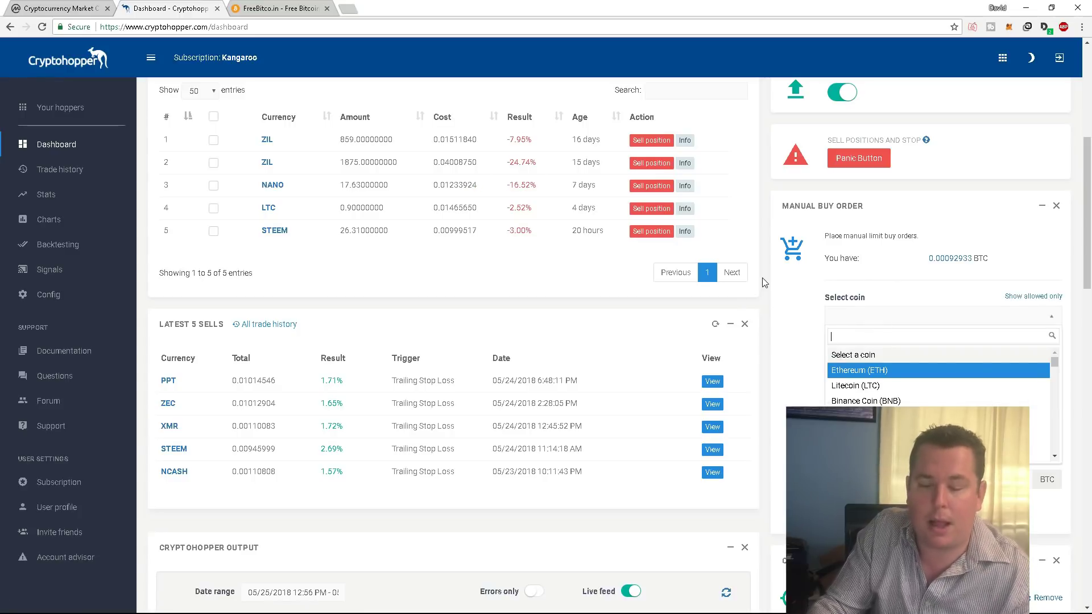
text(na)
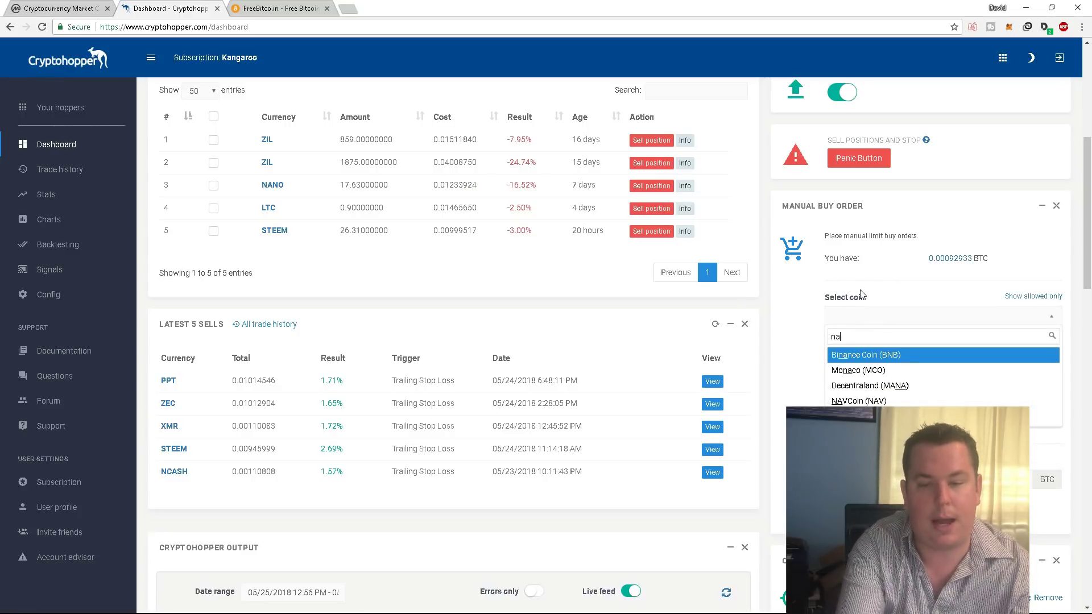
text(n)
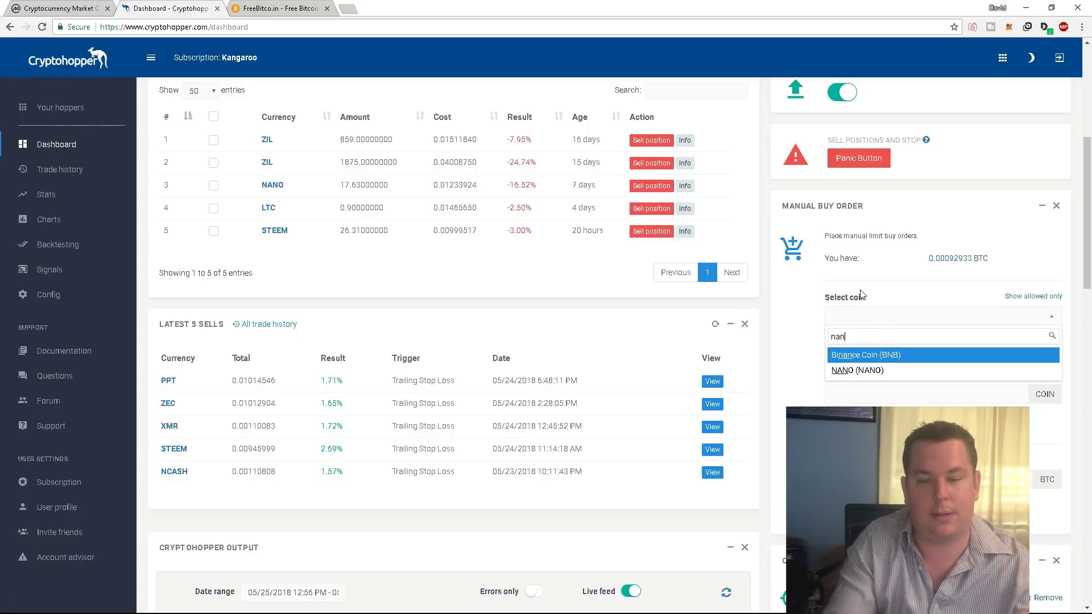
click(864, 378)
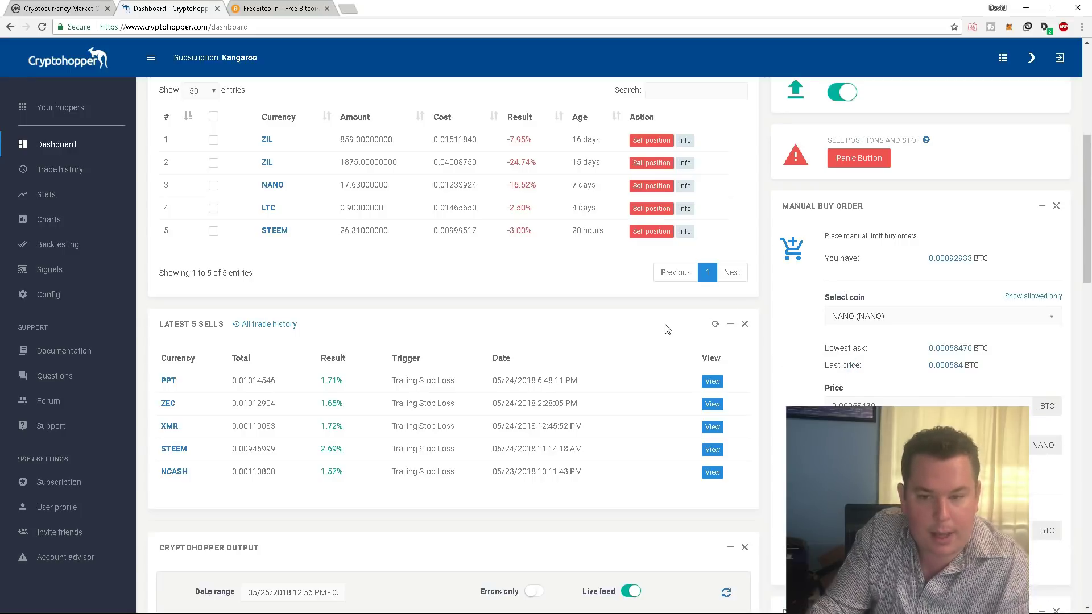
Try placing the NANO buy at the lowest ask; it fails with Not enough funds
scroll(671, 319, down, 1)
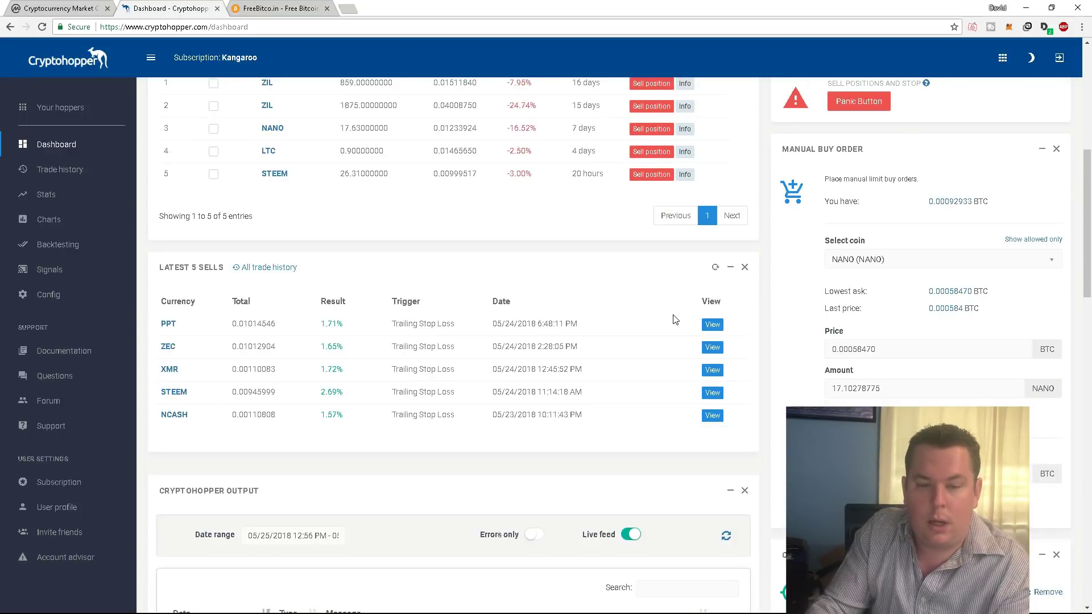
scroll(674, 318, up, 2)
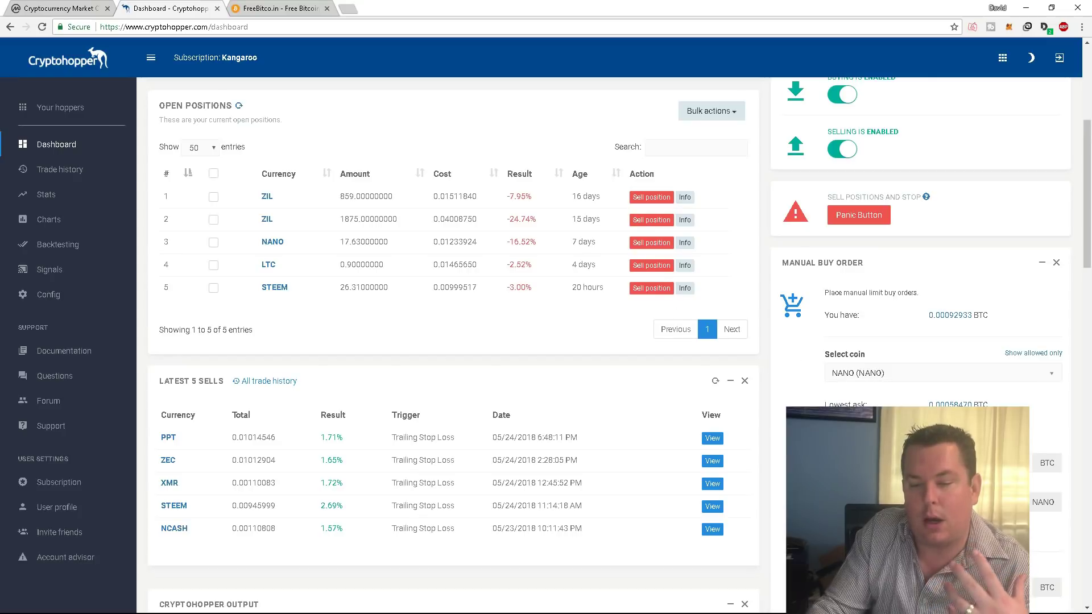
scroll(675, 316, down, 2)
scroll(674, 316, up, 1)
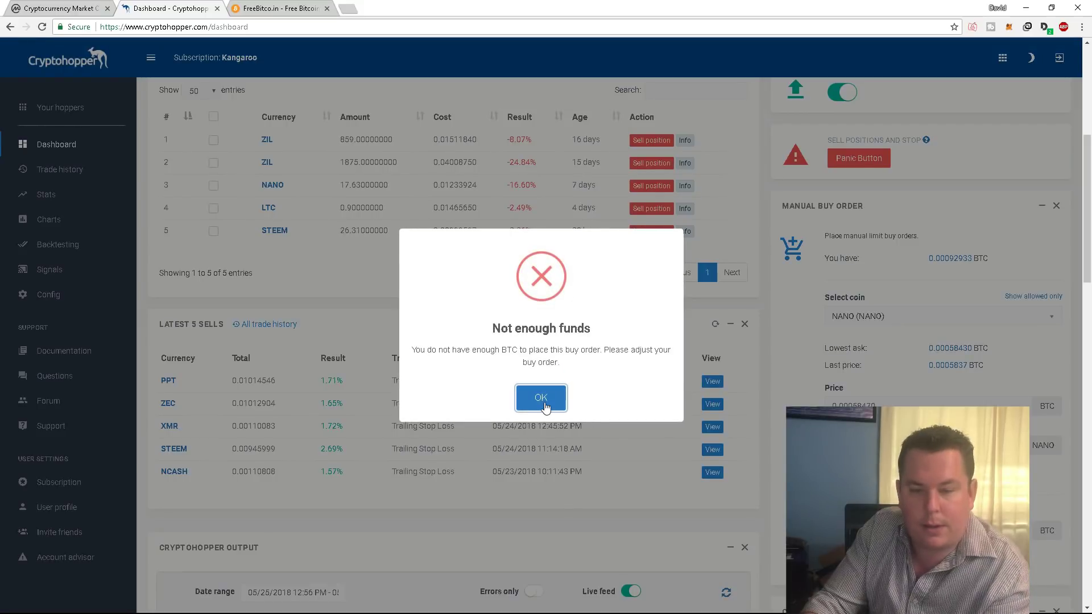
click(544, 401)
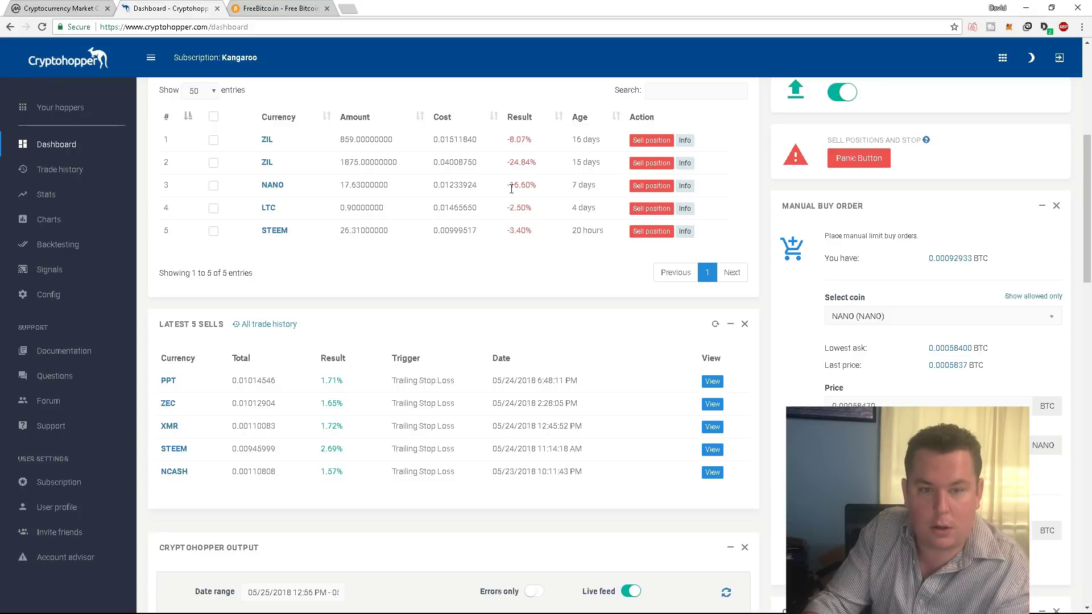
drag(534, 186, 474, 185)
Tick the NANO and STEEM positions and view the bulk actions list without choosing one
scroll(319, 310, up, 2)
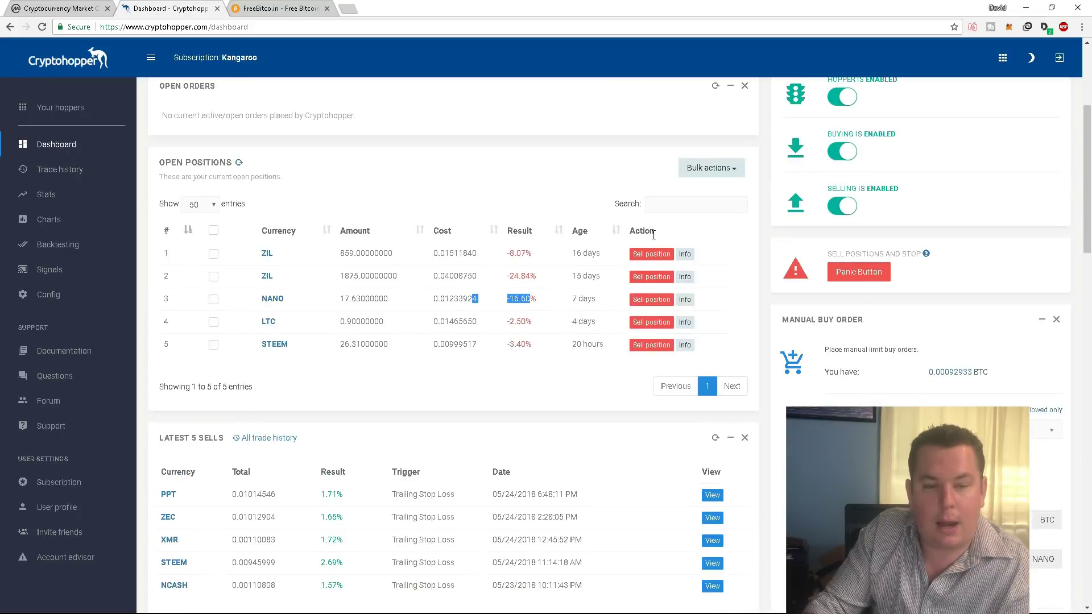
click(213, 299)
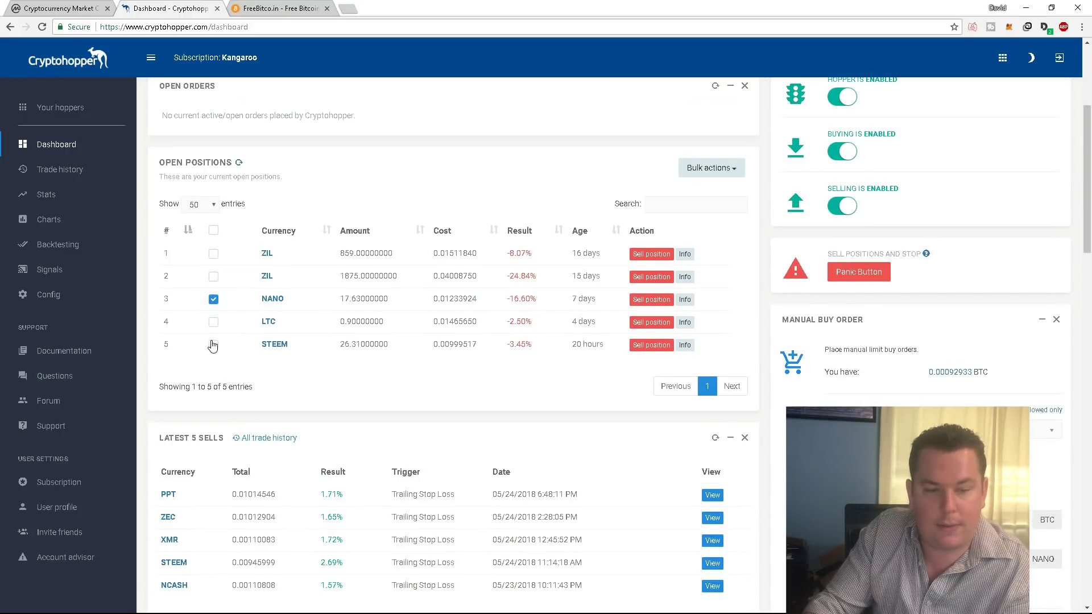
click(213, 344)
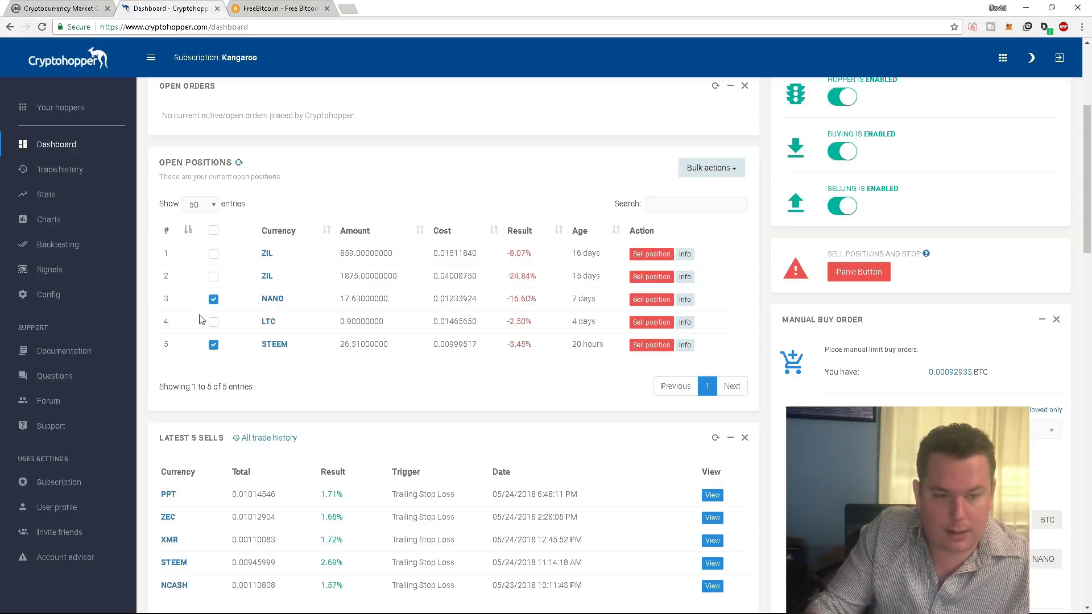
click(721, 168)
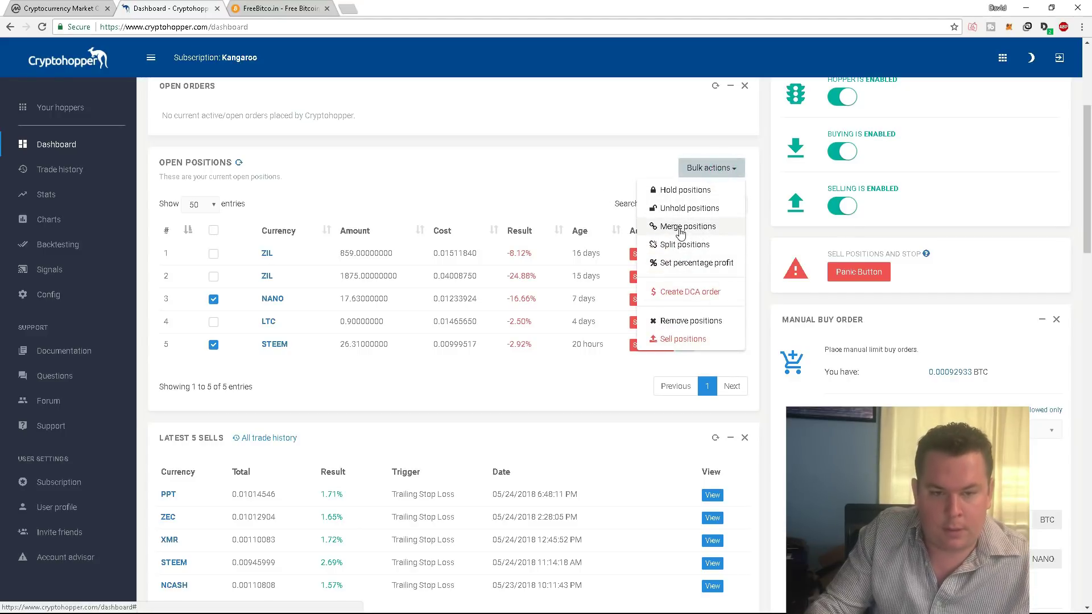
click(465, 179)
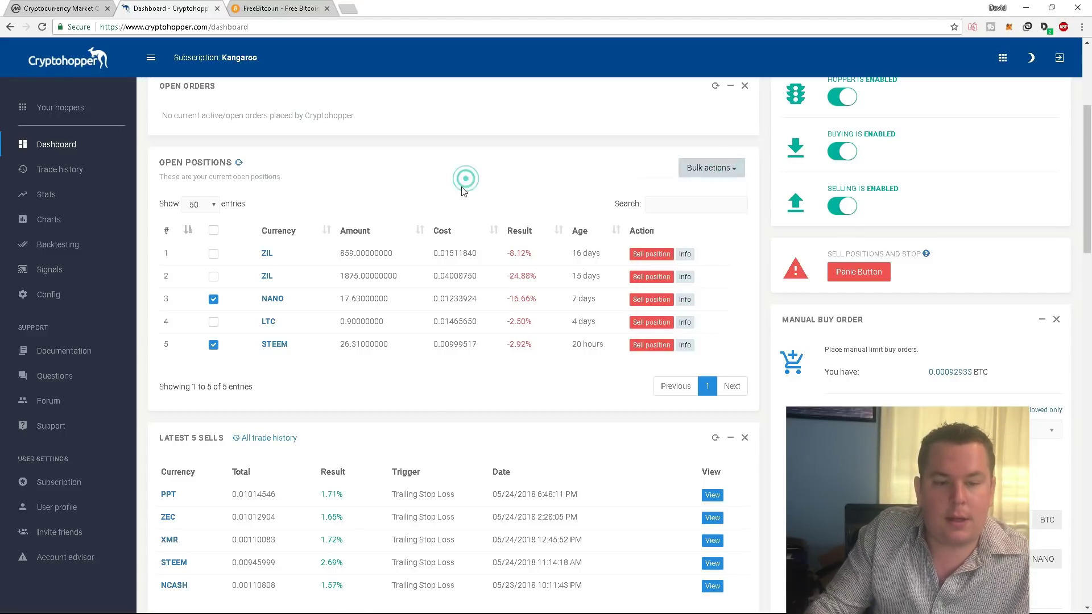
click(469, 382)
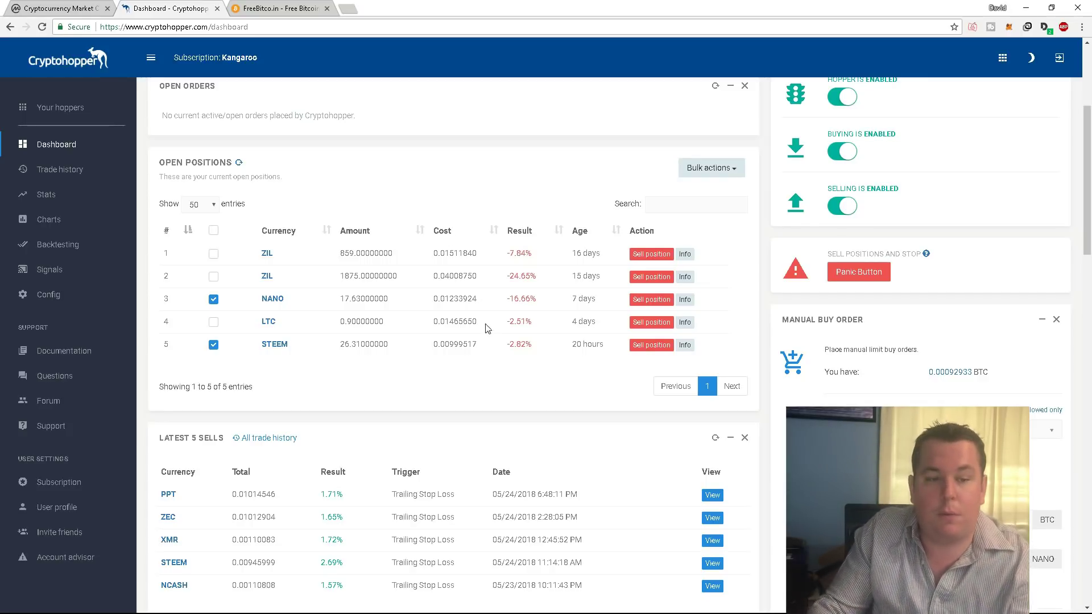
Untick NANO and STEEM, then open the Config page on its Triggers tab
click(214, 299)
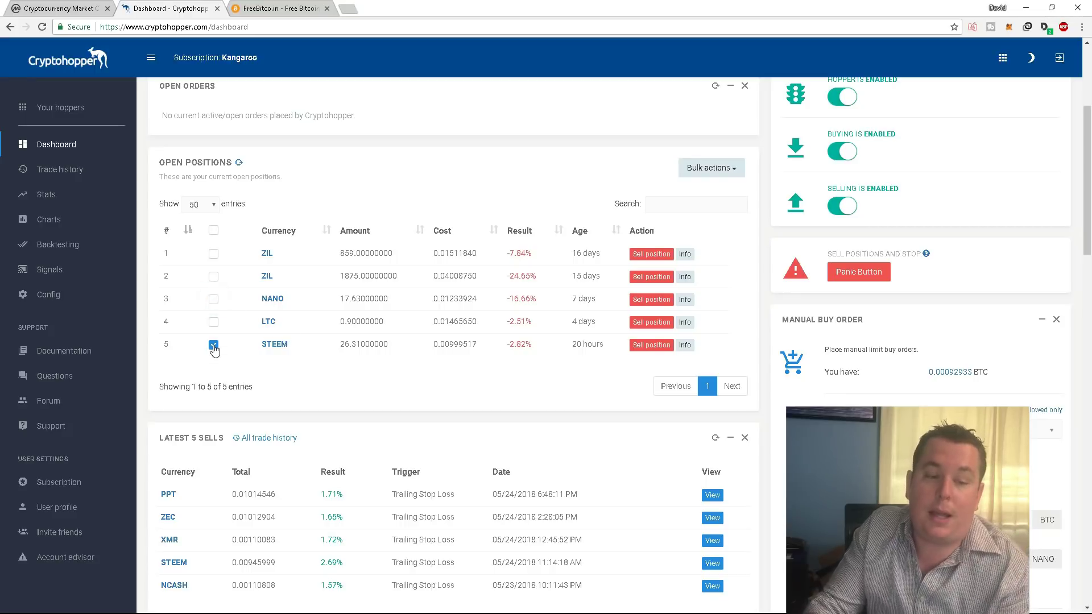
click(213, 345)
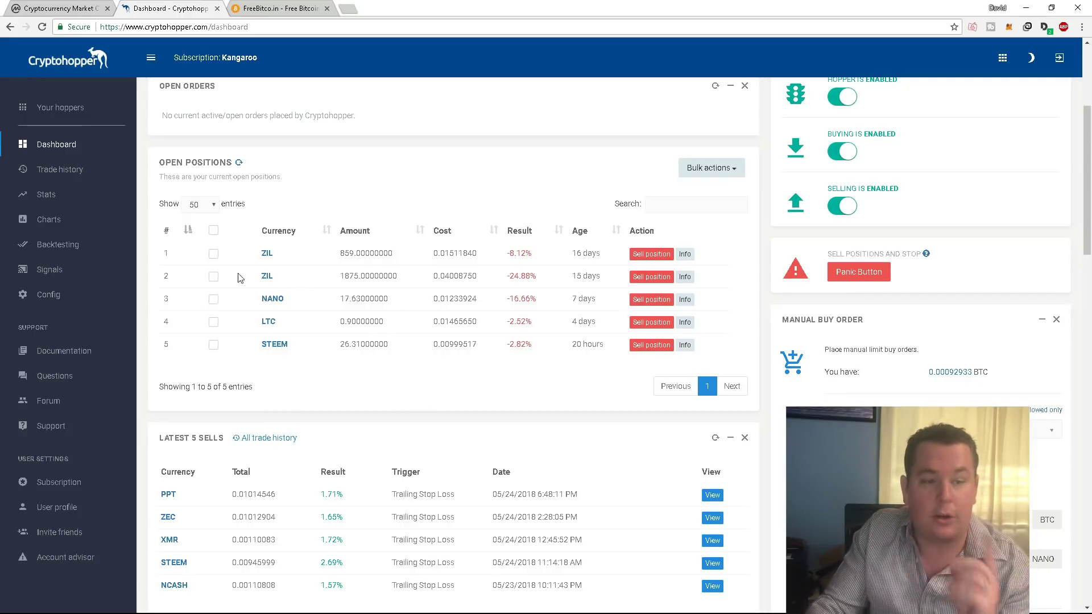
click(50, 297)
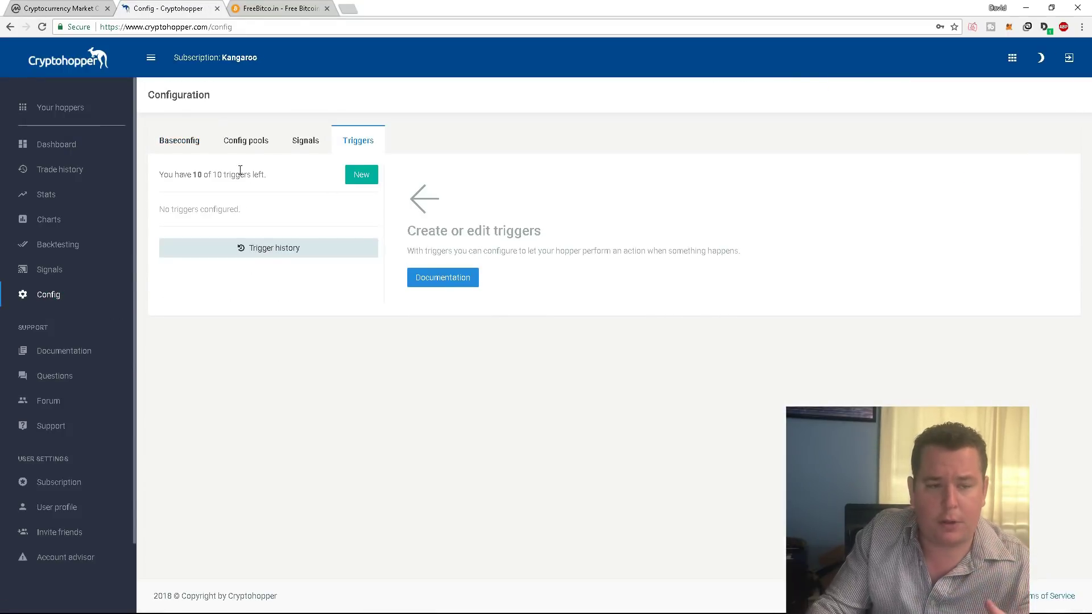
Switch to Baseconfig and scroll down to the Dollar Cost Averaging (DCA) setting
click(188, 144)
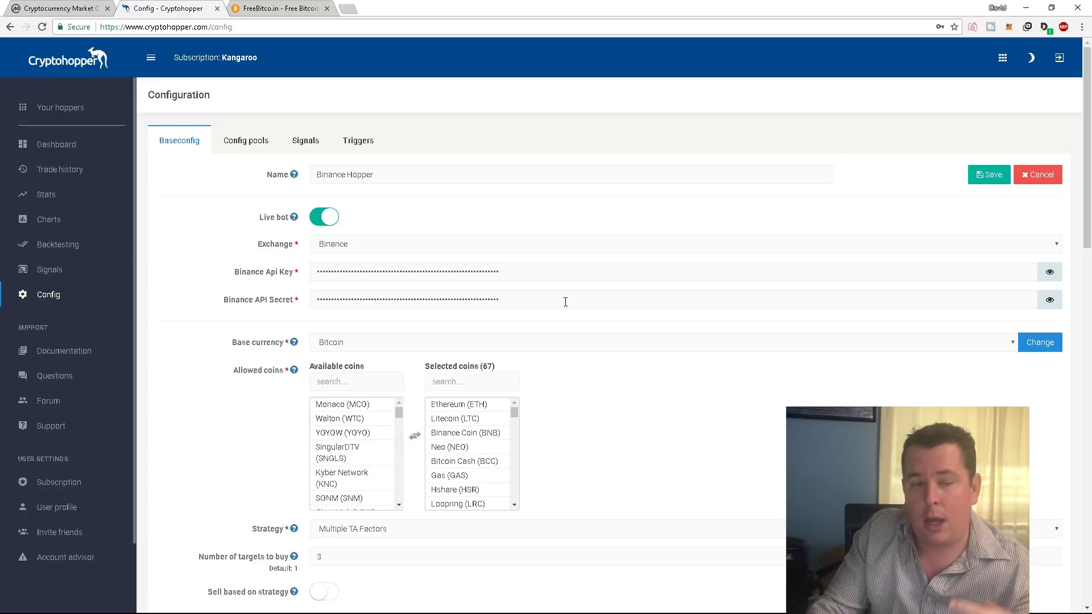
scroll(565, 302, down, 10)
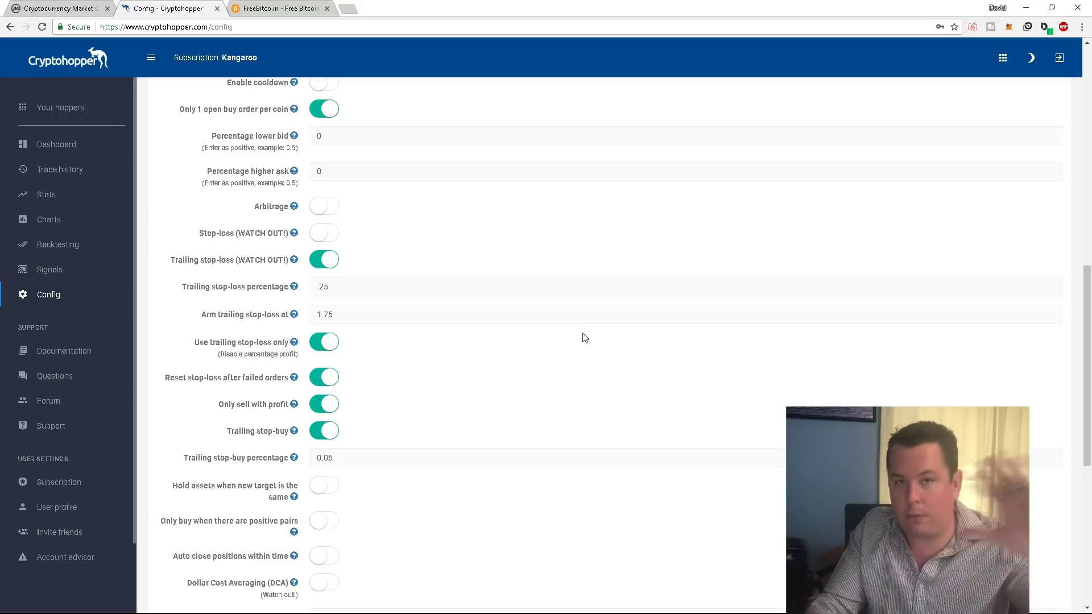
scroll(590, 340, down, 2)
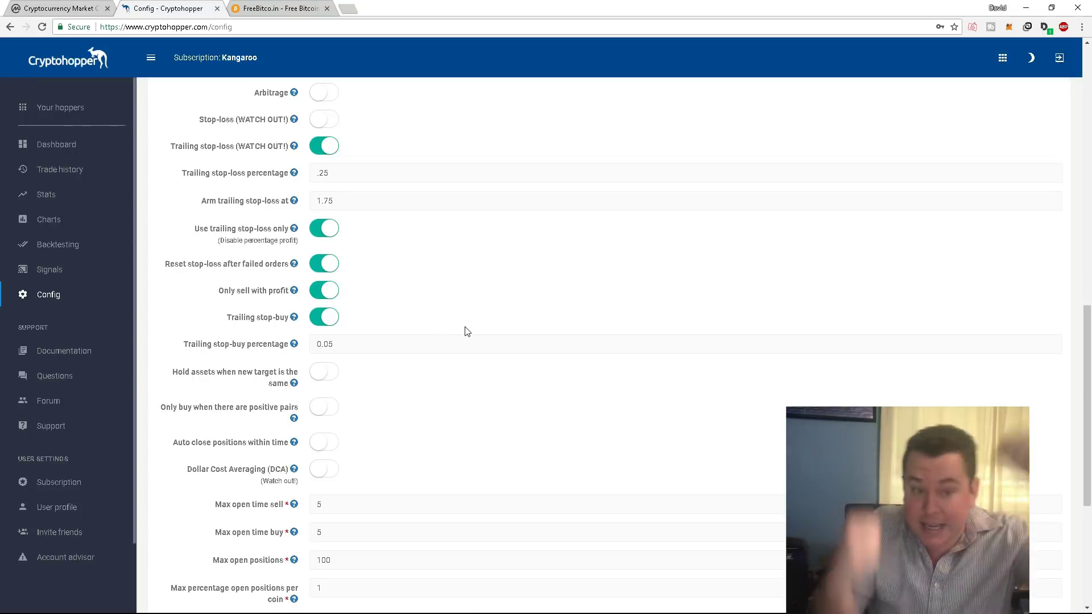
scroll(499, 315, down, 2)
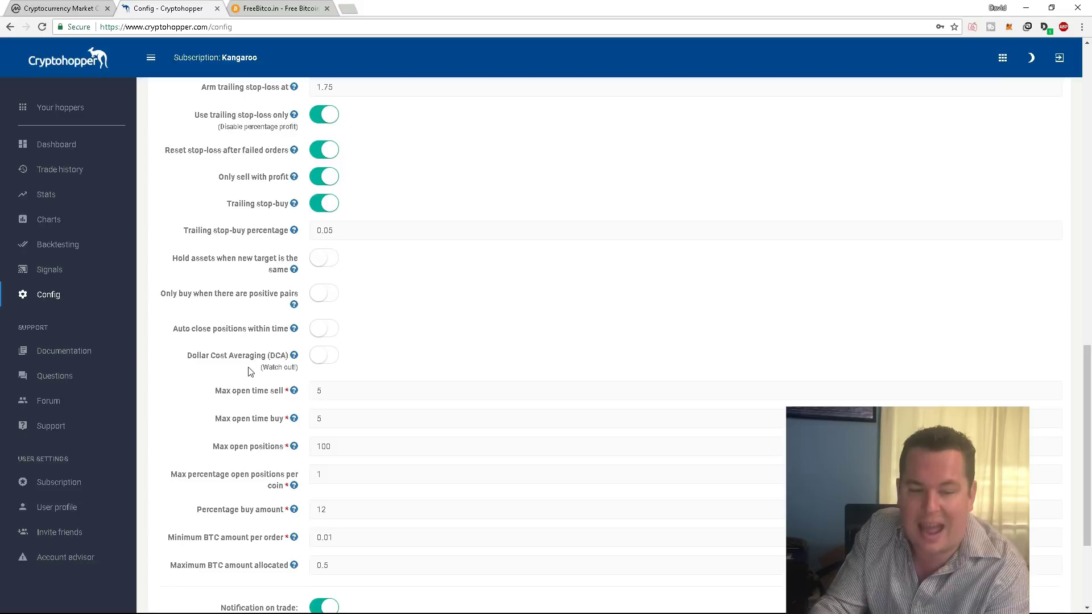
scroll(290, 364, down, 1)
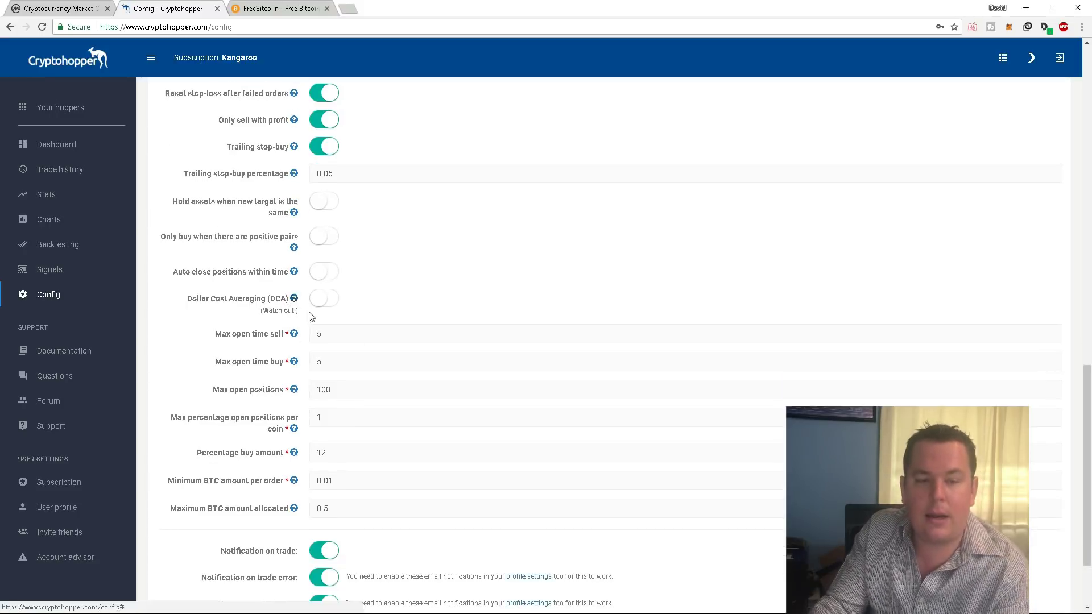
Dismiss the DCA help popover, leaving DCA off, and scroll back to the top of Baseconfig
mouse_move(294, 299)
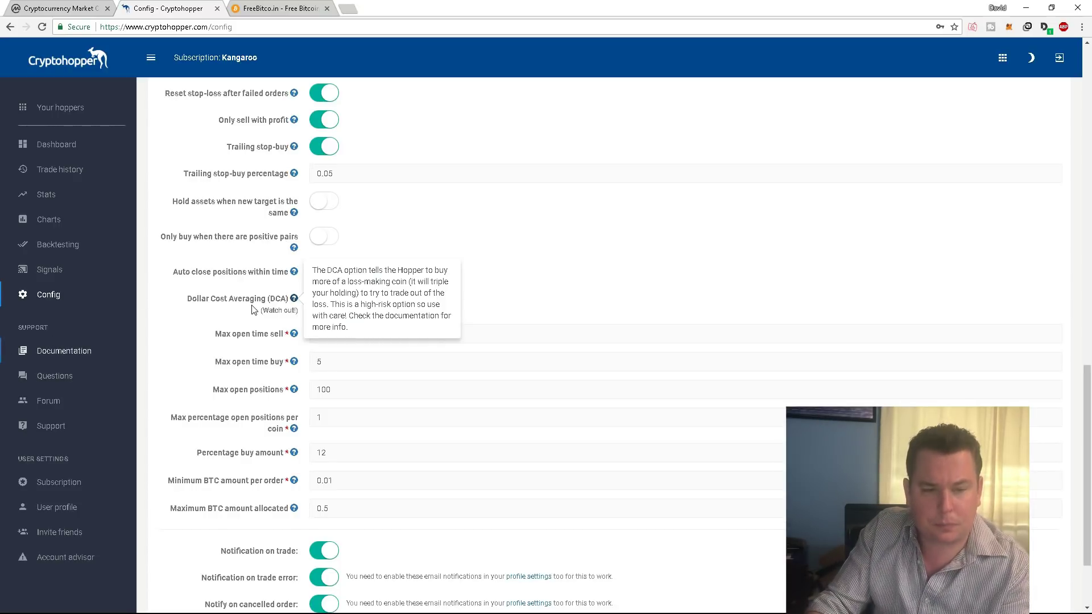
click(293, 305)
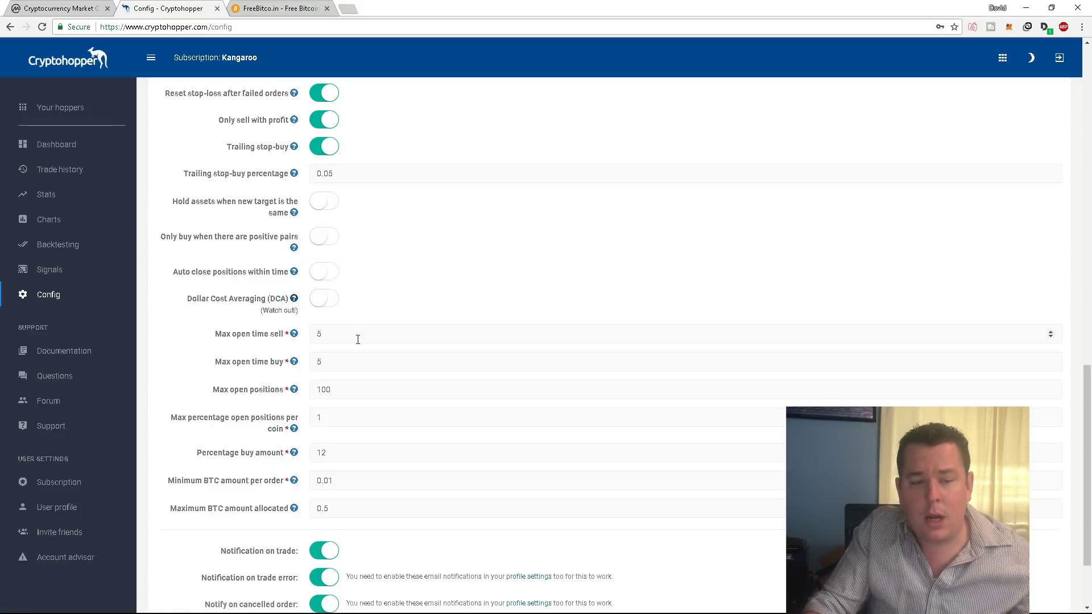
scroll(353, 336, up, 2)
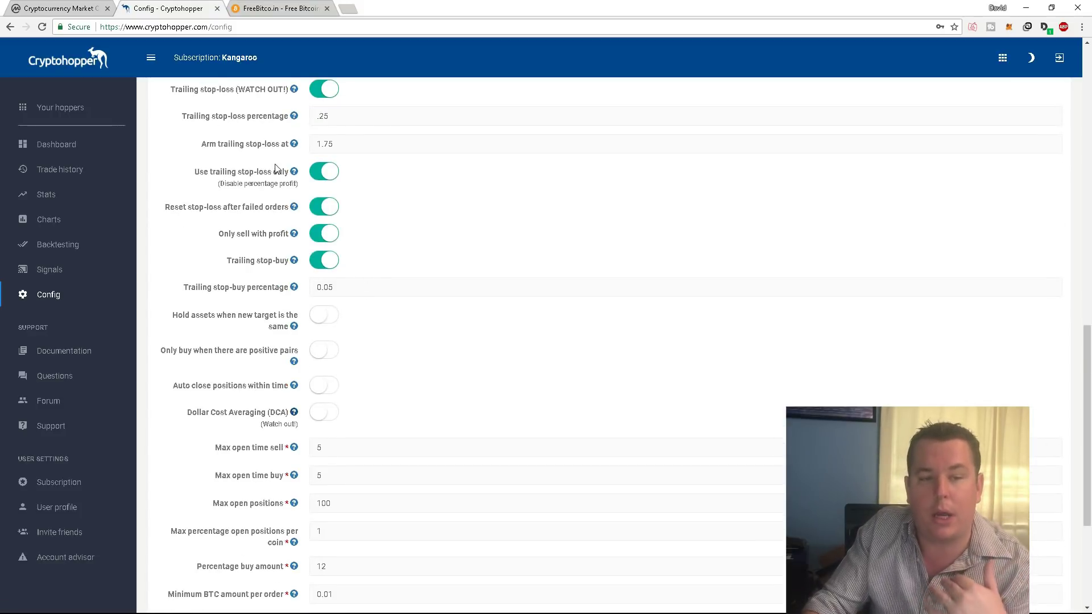
scroll(327, 307, up, 10)
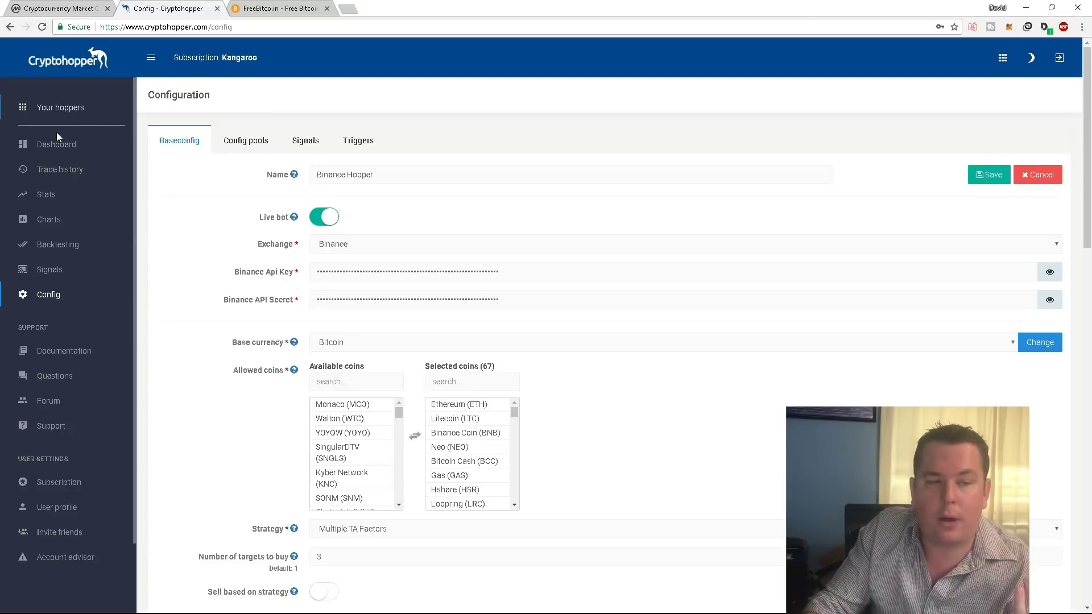
Review the five open positions on the dashboard, then move to the FreeBitco.in tab
click(54, 145)
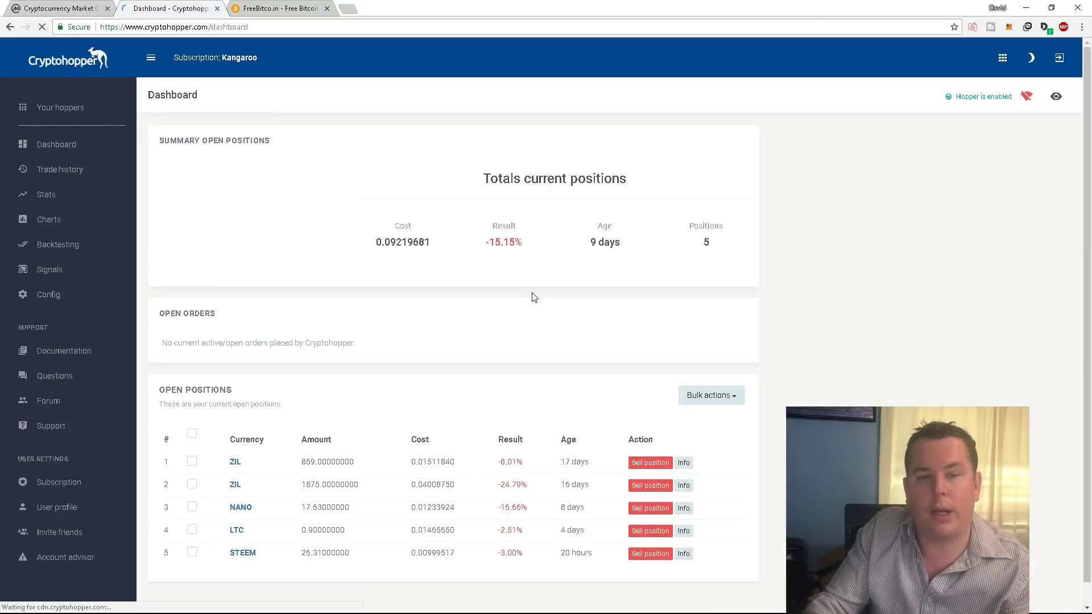
scroll(589, 371, down, 1)
scroll(589, 371, down, 2)
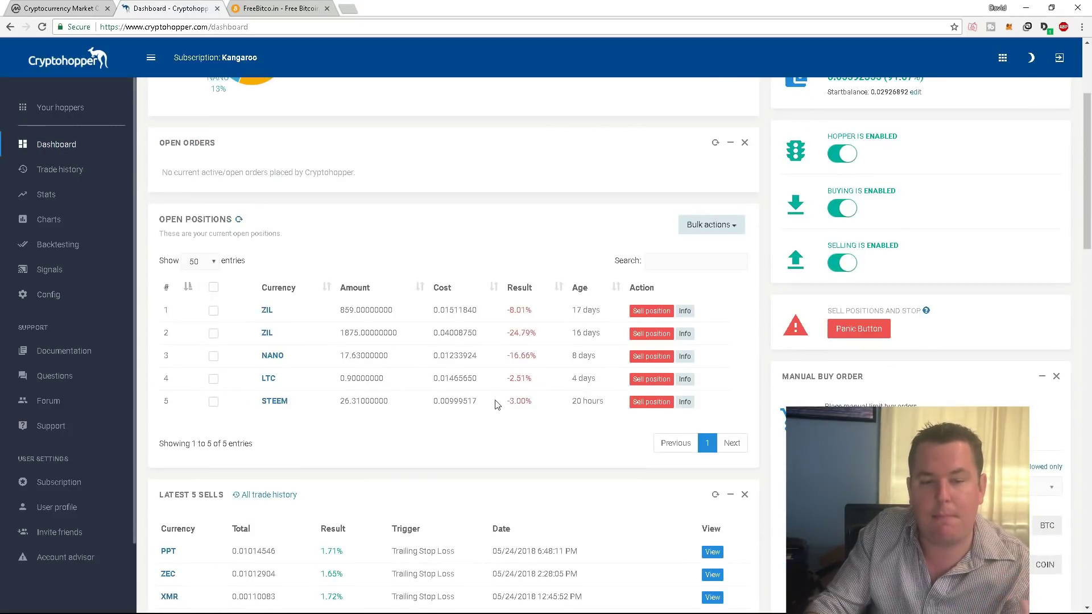
drag(547, 359, 254, 371)
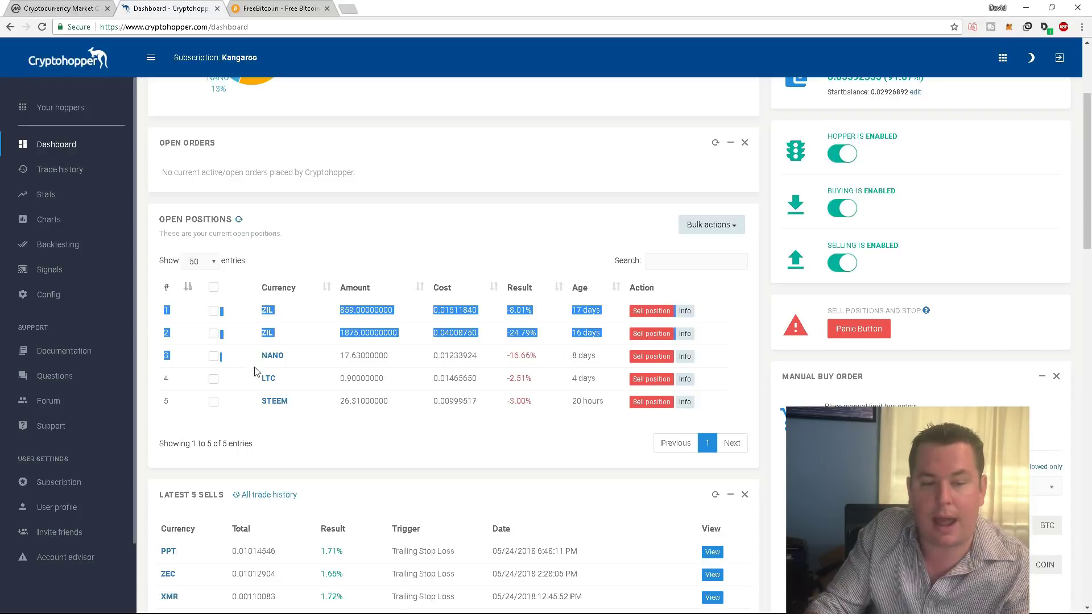
click(443, 445)
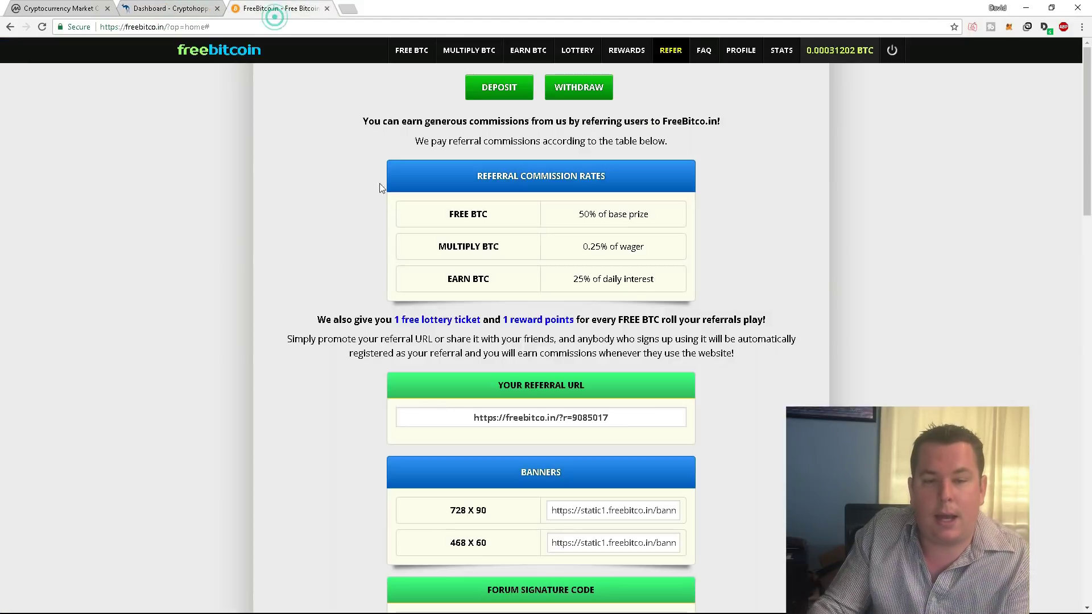
click(277, 9)
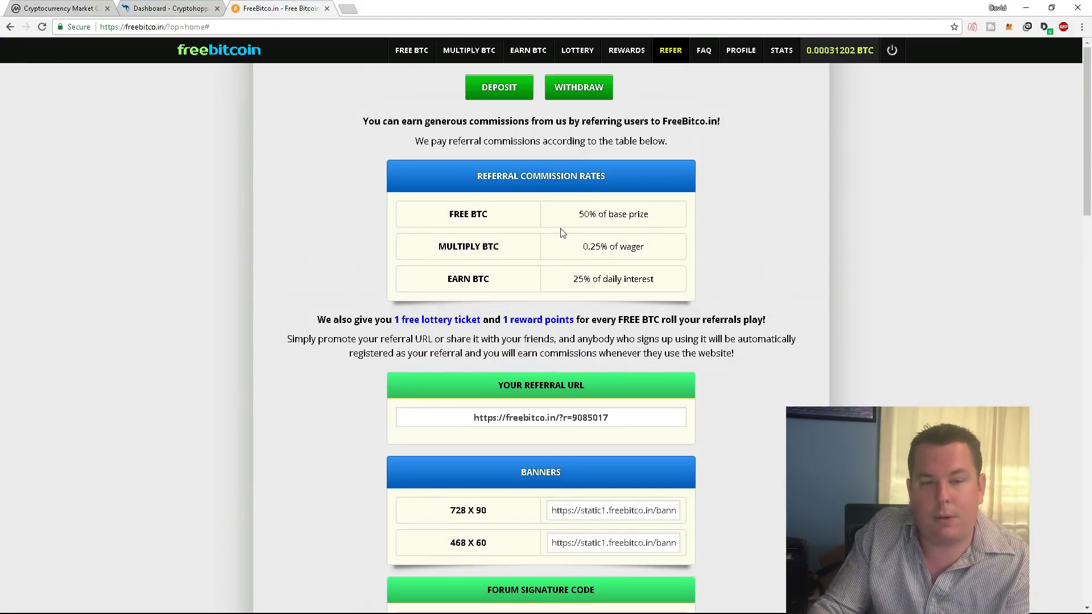
Claim a free BTC roll on the FreeBitco.in Free BTC page
scroll(591, 273, down, 10)
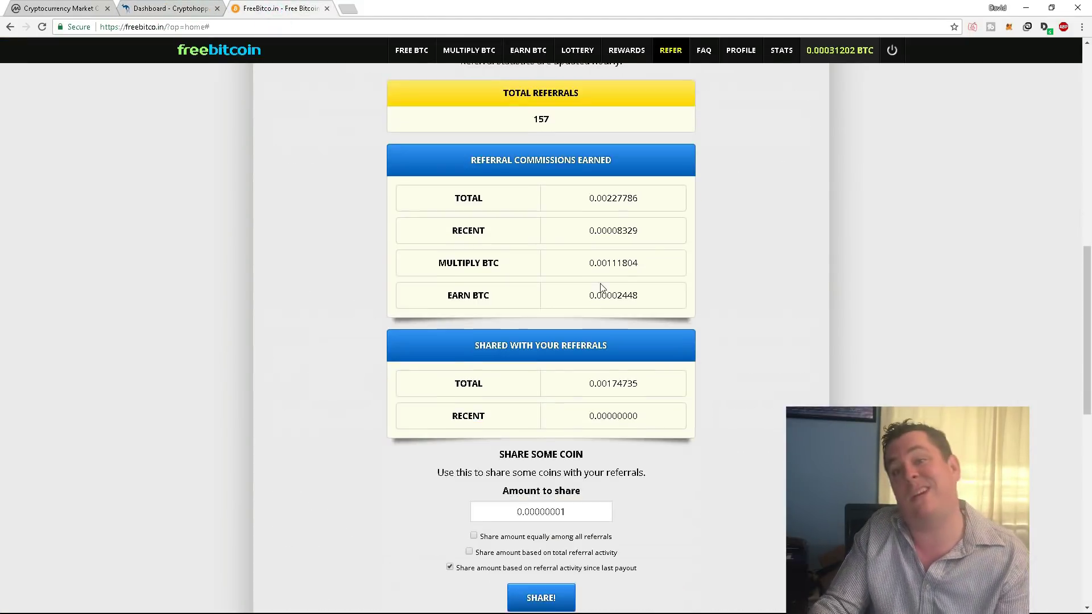
scroll(638, 295, down, 6)
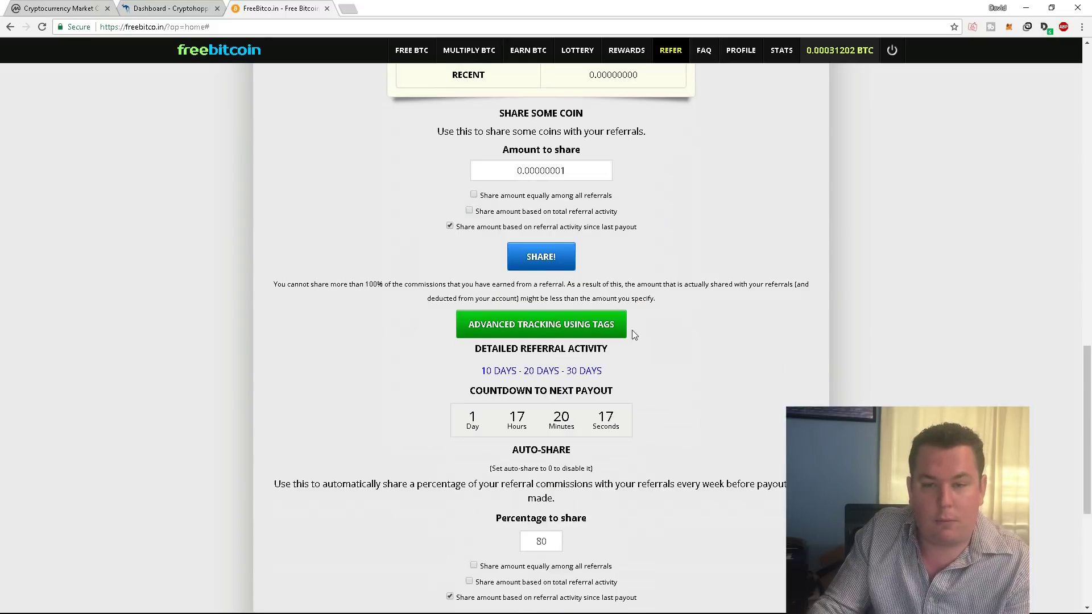
scroll(632, 330, up, 3)
scroll(816, 141, down, 6)
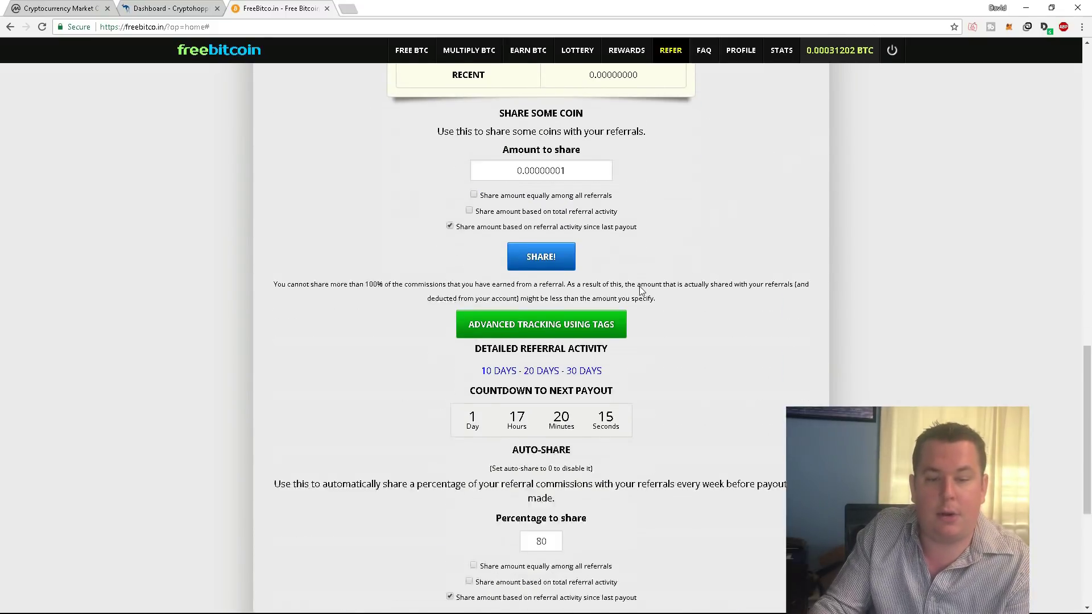
scroll(662, 167, up, 7)
scroll(663, 166, up, 7)
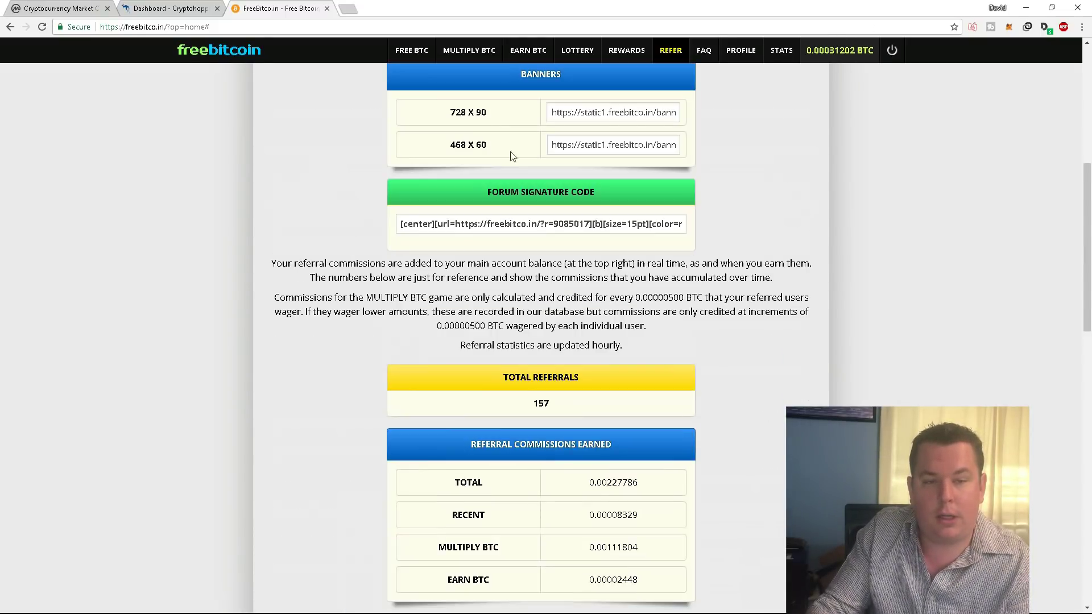
click(411, 50)
click(543, 572)
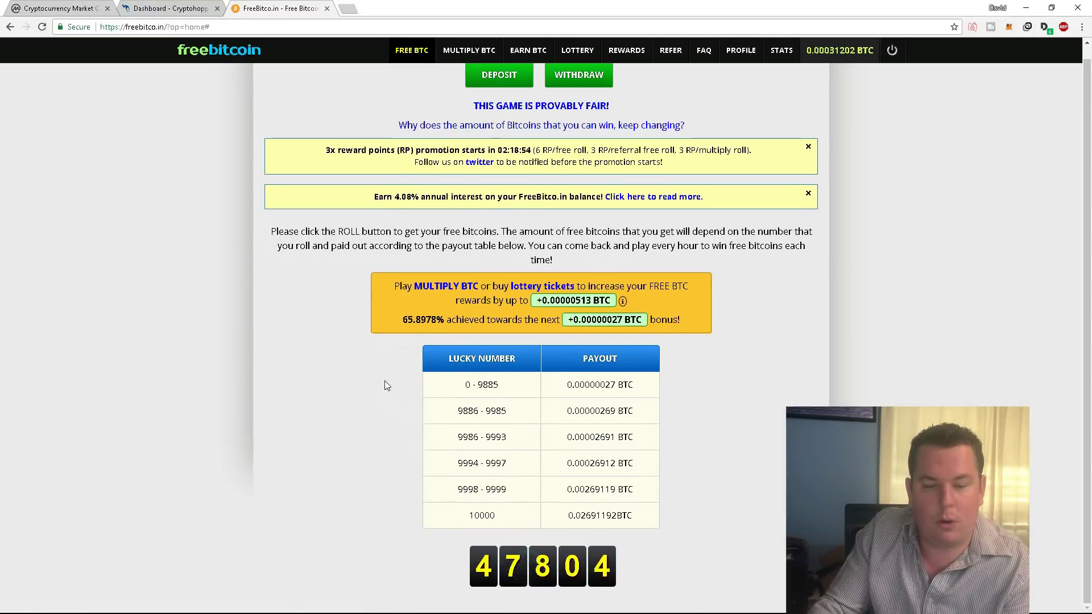
In the Multiply BTC Hi-Lo game, dismiss the popup and place five HI bets
click(469, 50)
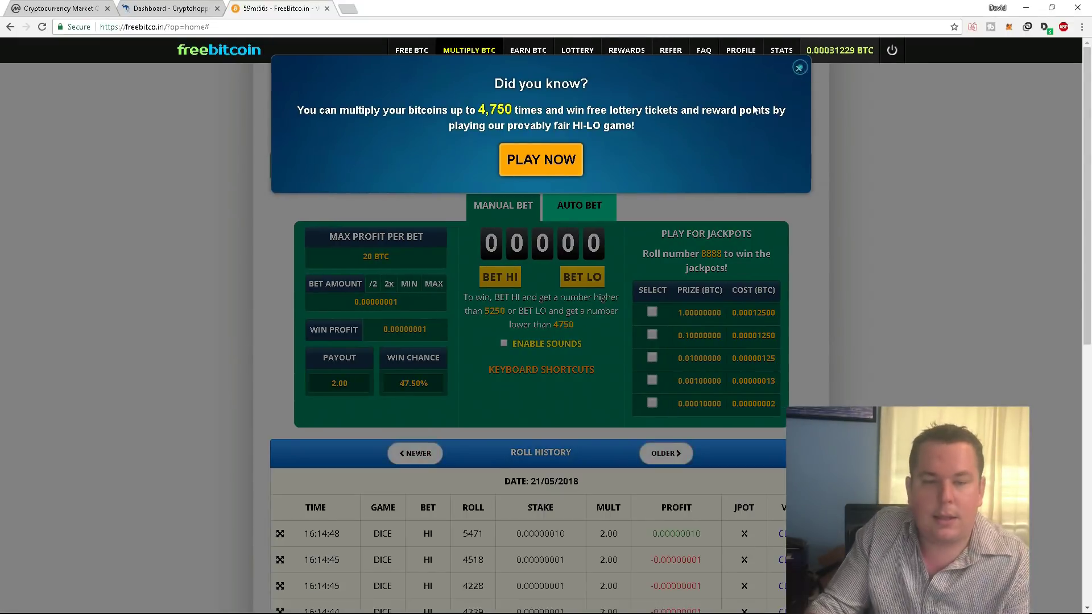
click(805, 68)
click(501, 286)
click(502, 285)
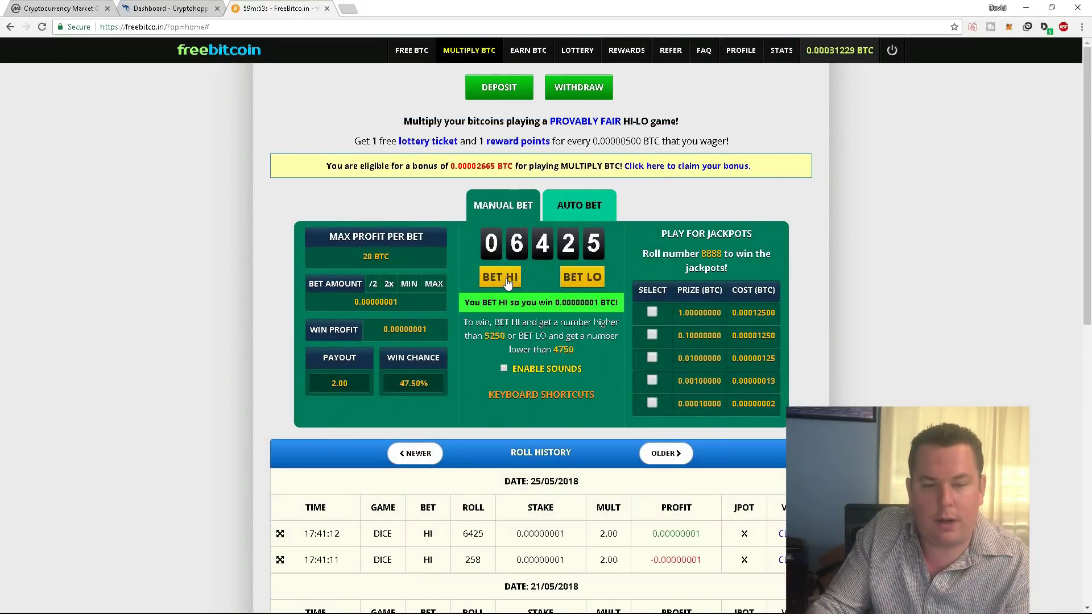
click(505, 284)
click(506, 282)
click(506, 282)
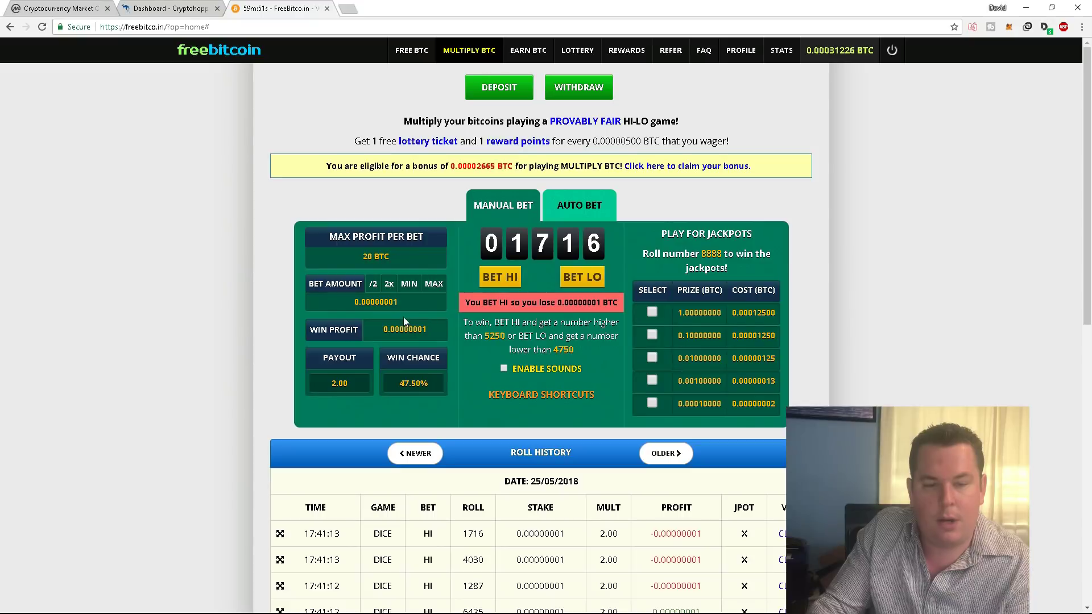
Raise the bet amount to 0.00000010 BTC and bet HI again
click(419, 303)
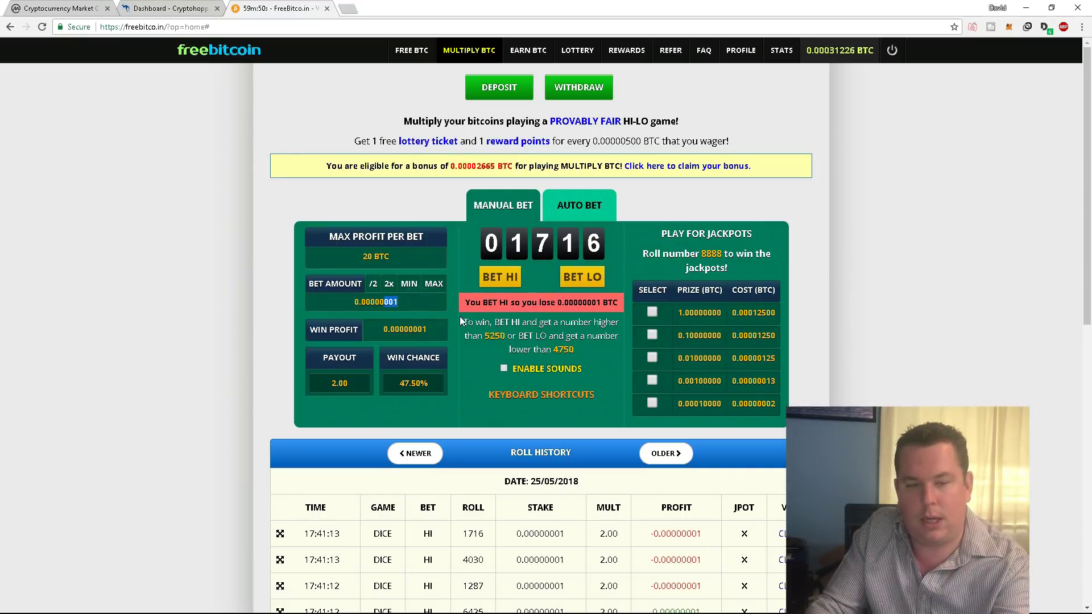
key(BackSpace)
key(BackSpace)
text(10)
click(500, 279)
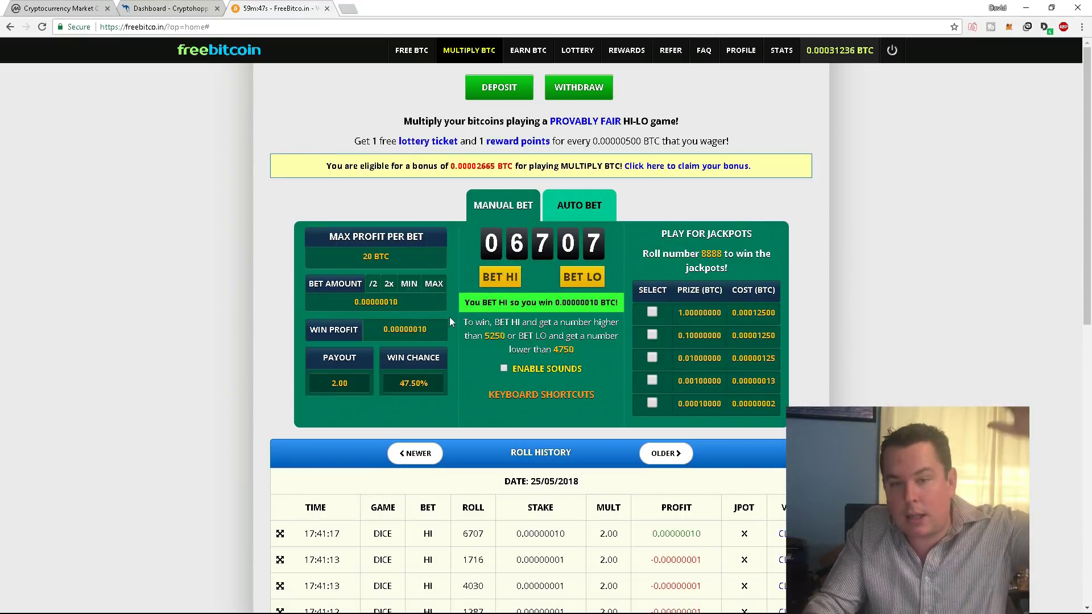